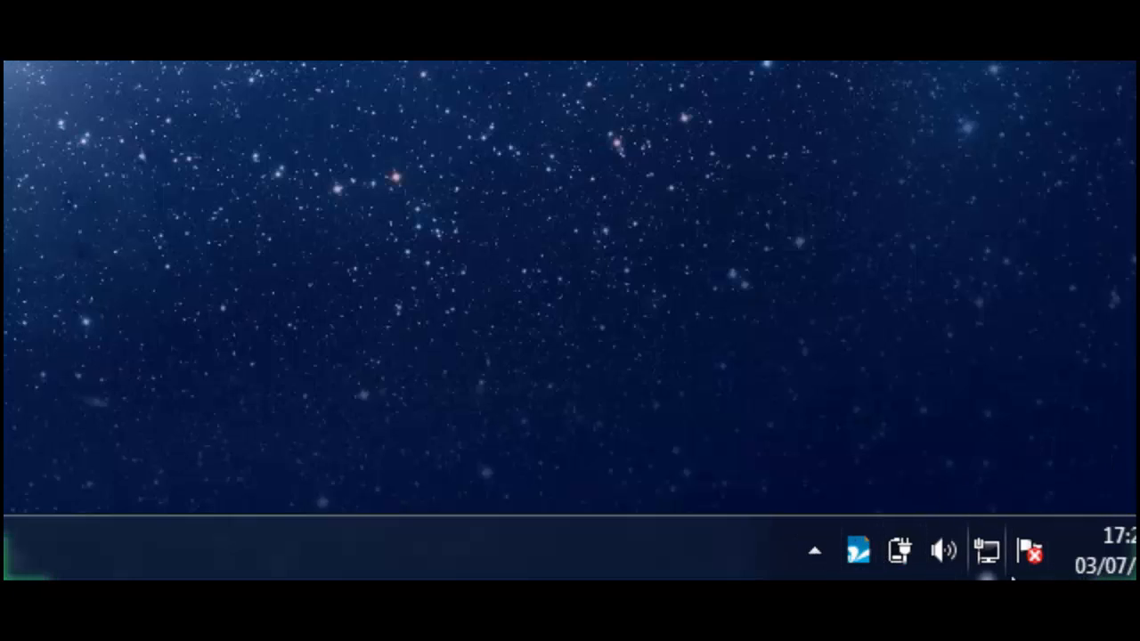
Step: Launch Constellio from the tray agent and log in with the administrator username and password
right_click(858, 550)
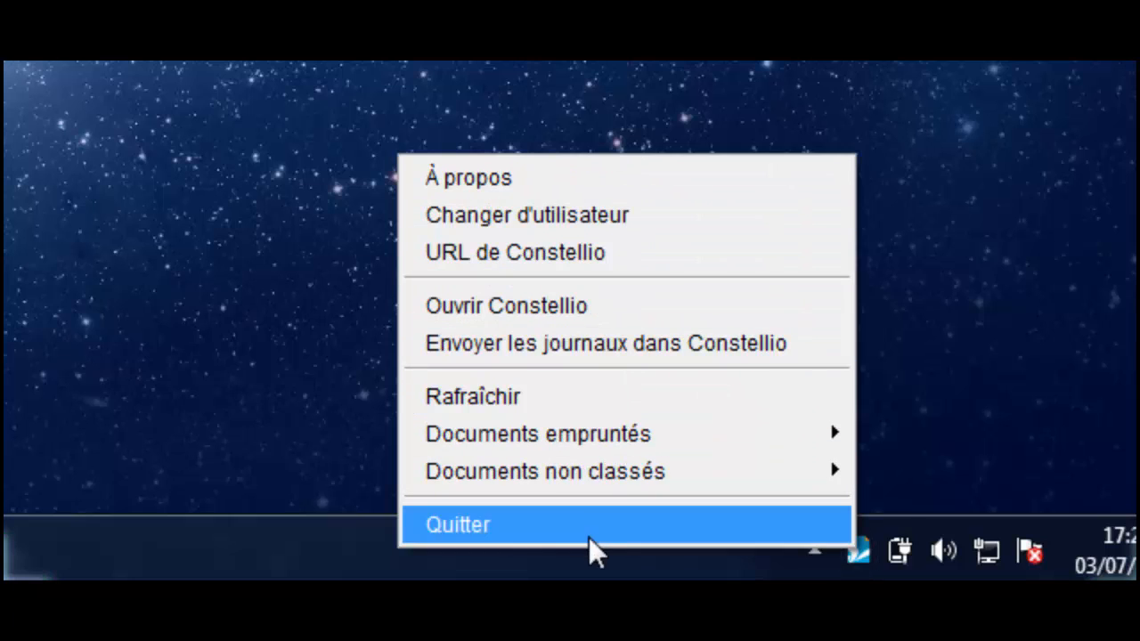
left_click(569, 305)
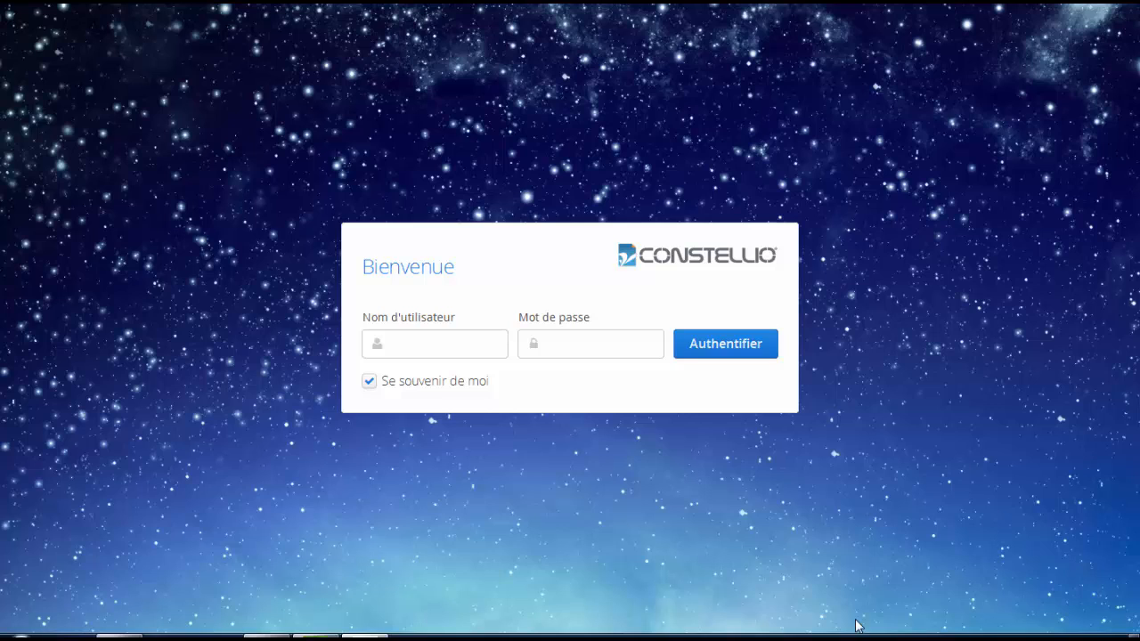
left_click(422, 338)
type("ad")
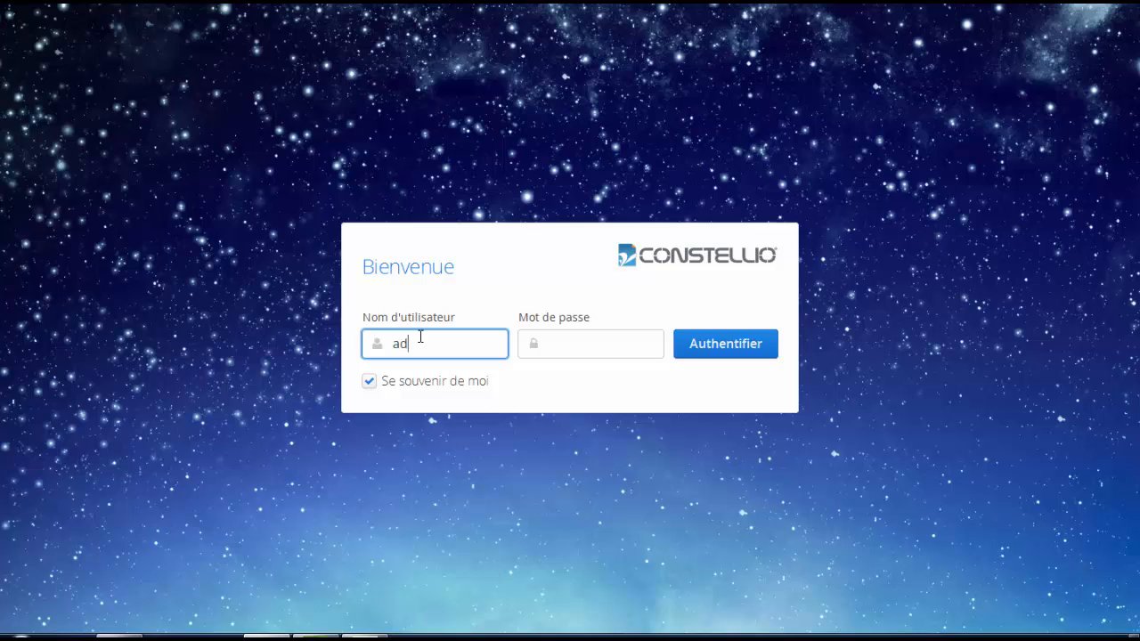
type("min")
key("Tab")
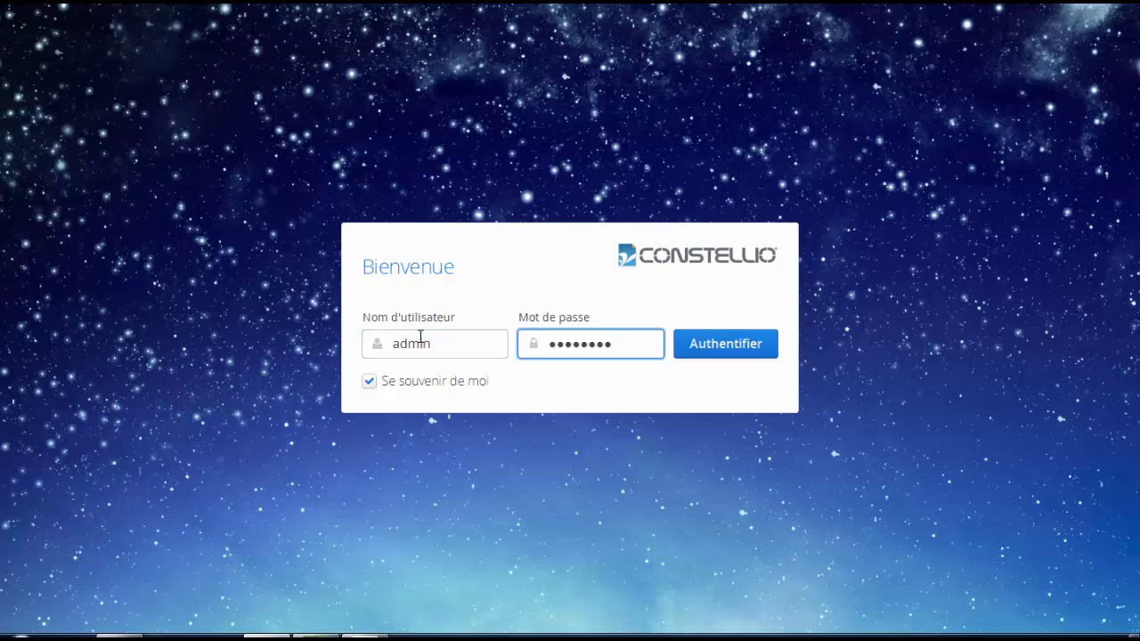
key("Return")
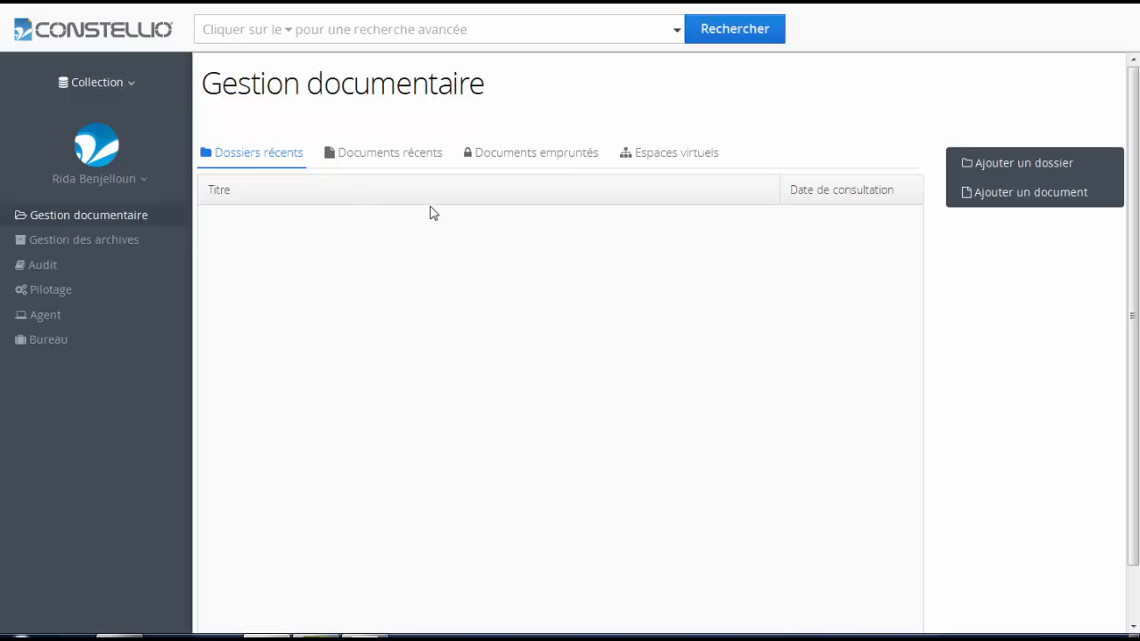
Step: Start a new folder titled 'Demo Constellio', filed under 1000 - Planification des Ressources Humaines
left_click(1025, 169)
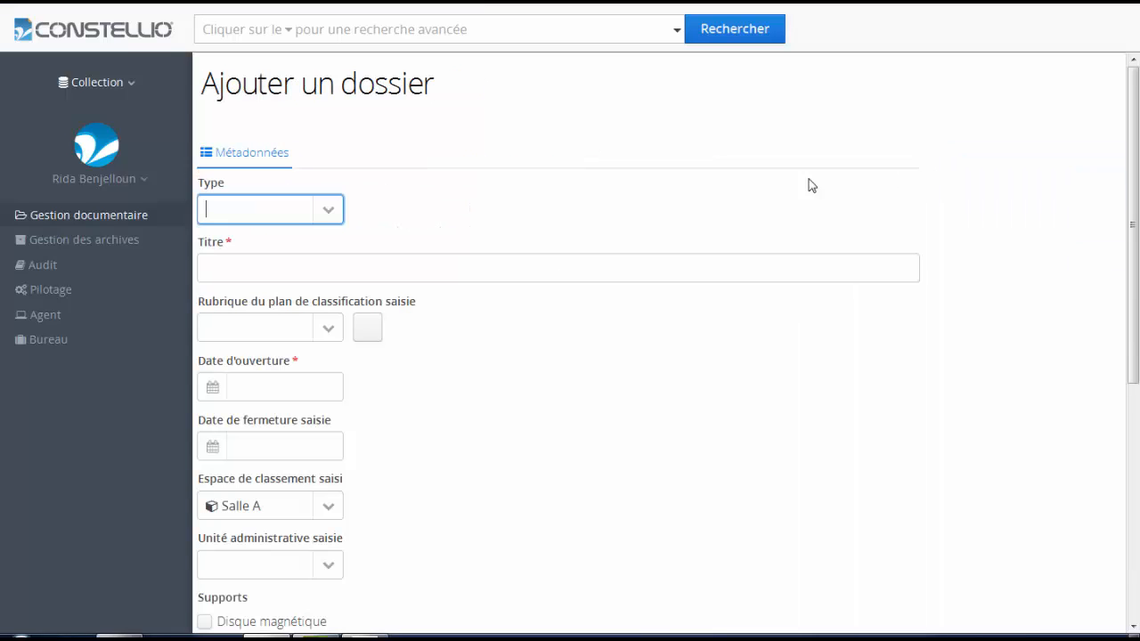
left_click(293, 266)
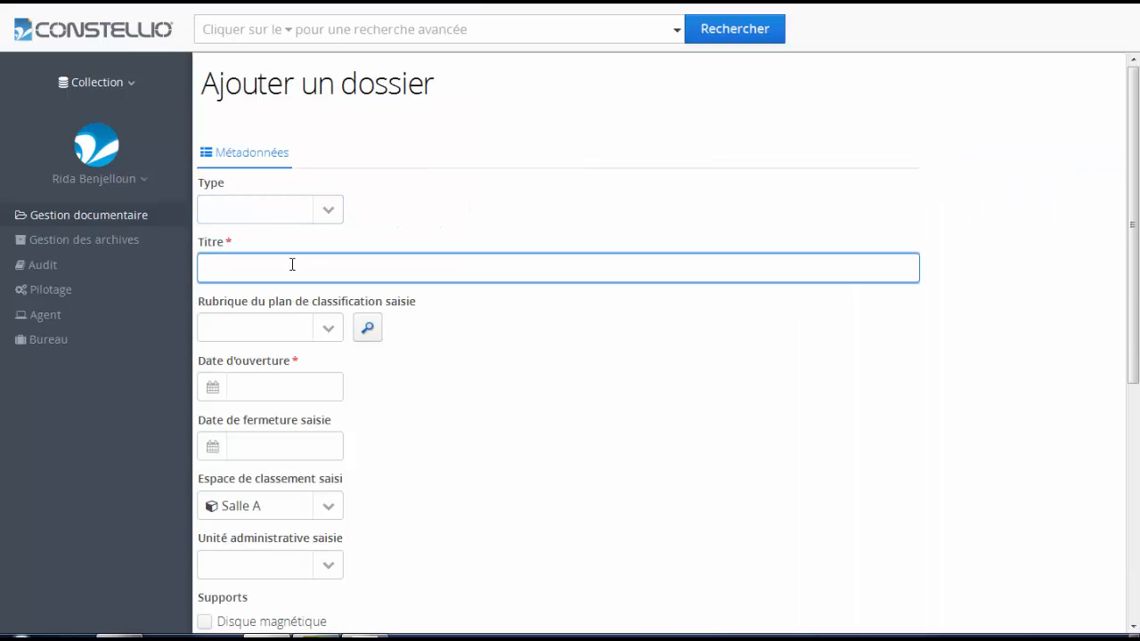
type("Demo Constellio")
left_click(214, 335)
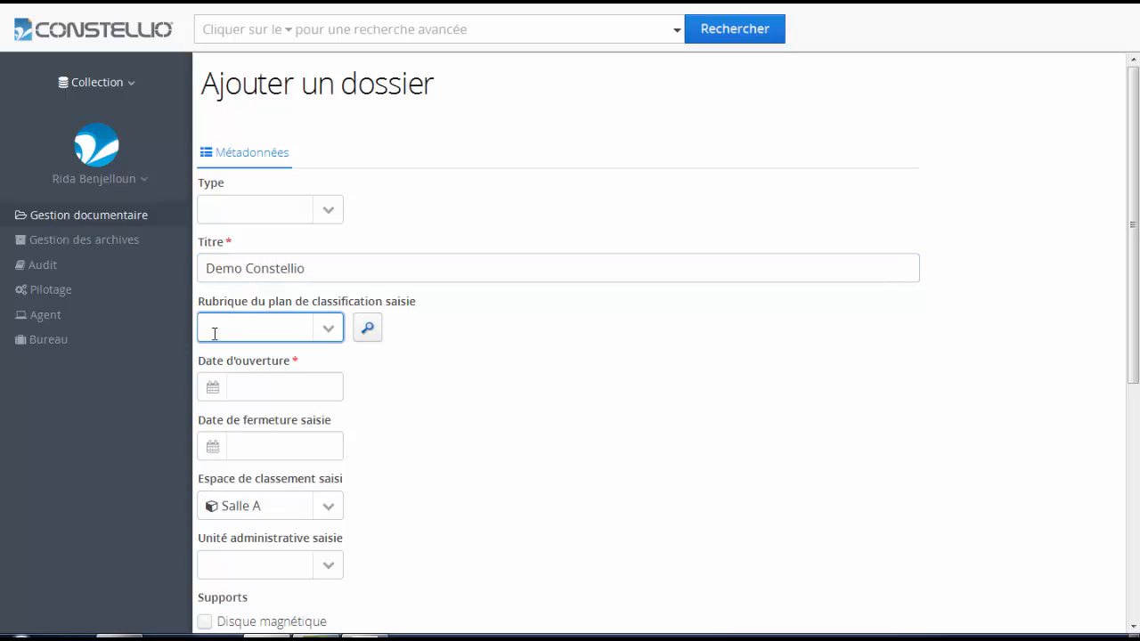
type("pla")
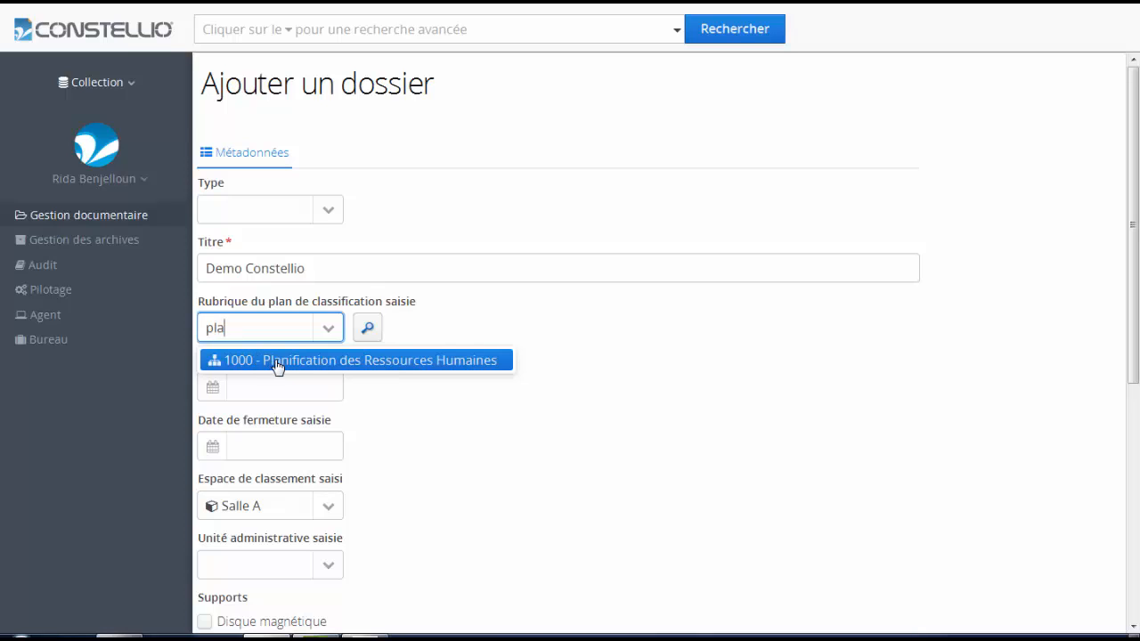
left_click(280, 364)
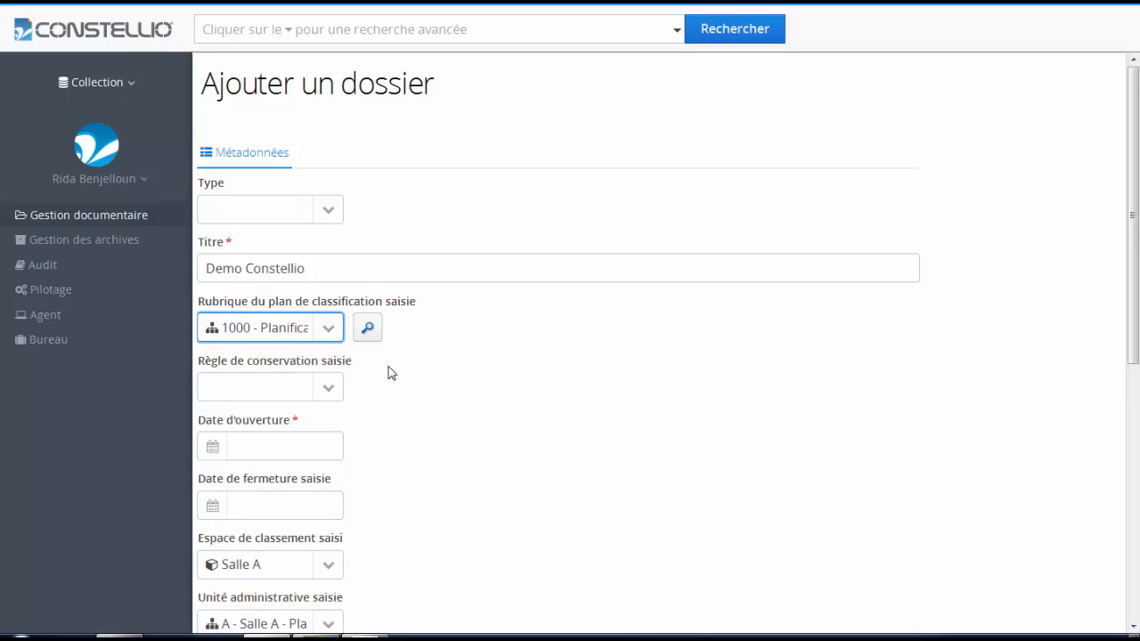
Step: Set retention Rule #1, opening date 2015-07-03 and Disque magnétique medium, then save the folder
left_click(329, 392)
left_click(291, 442)
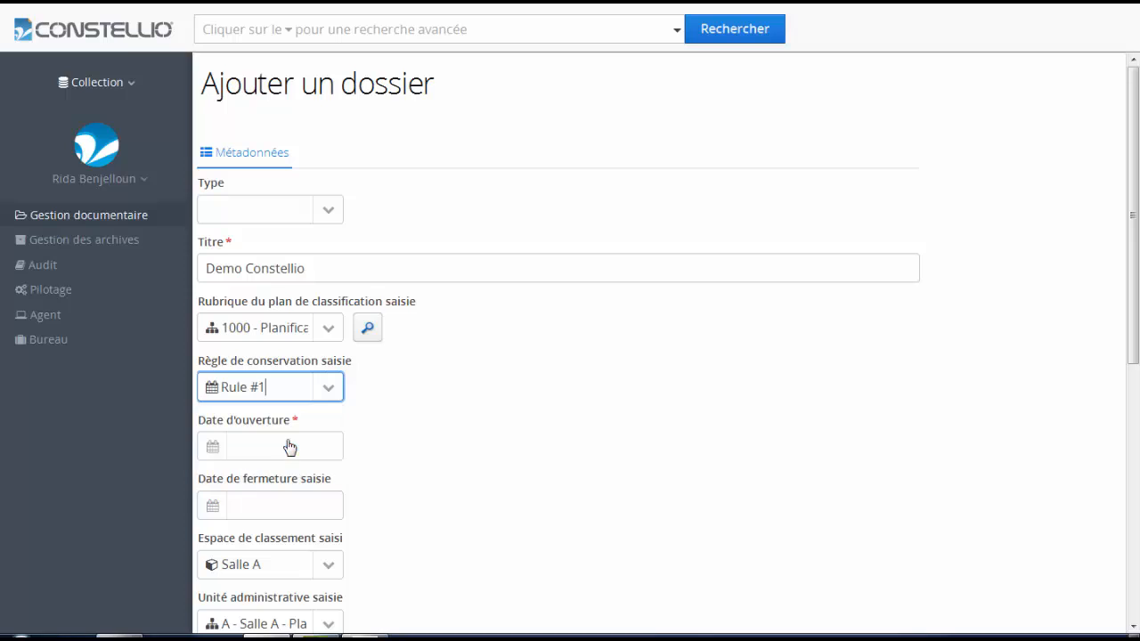
left_click(213, 446)
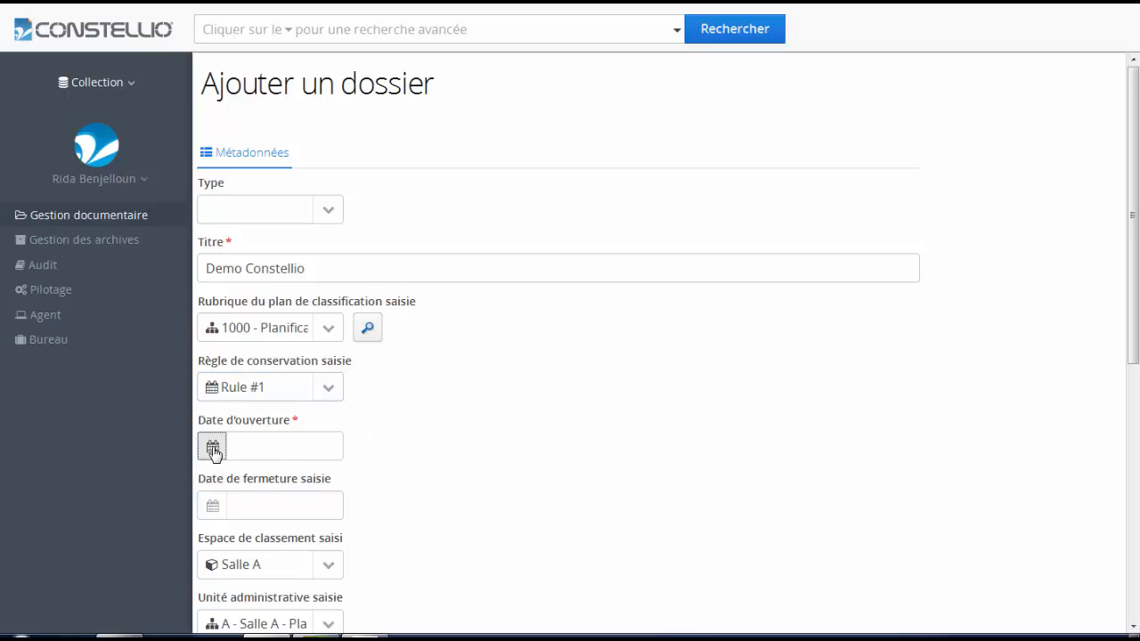
left_click(324, 293)
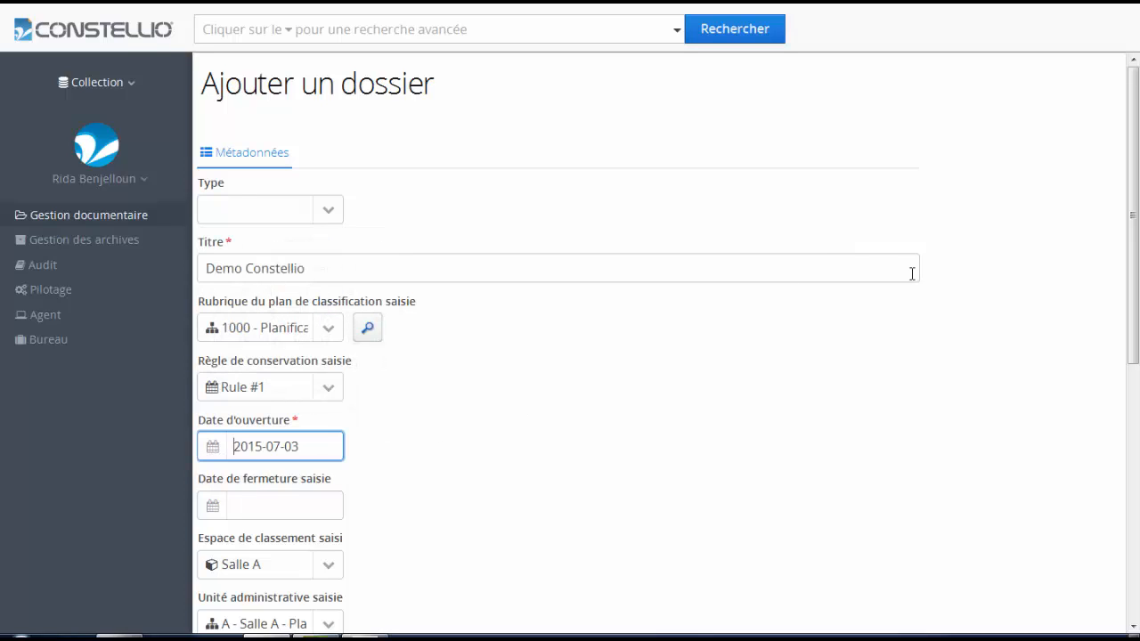
left_click_drag(1134, 209, 1129, 359)
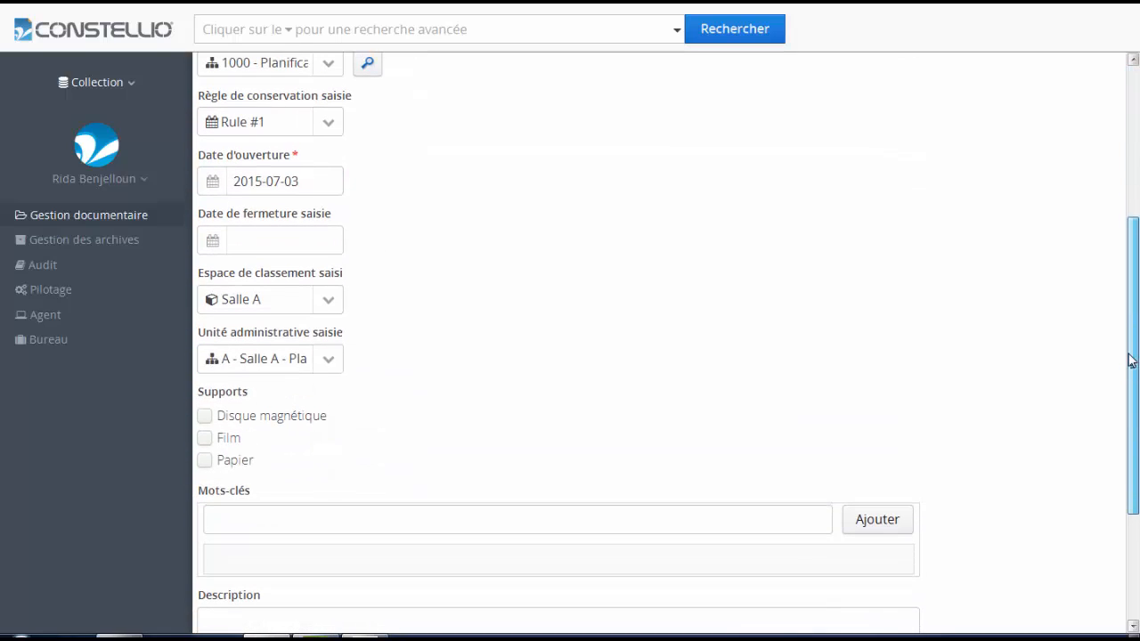
left_click(204, 416)
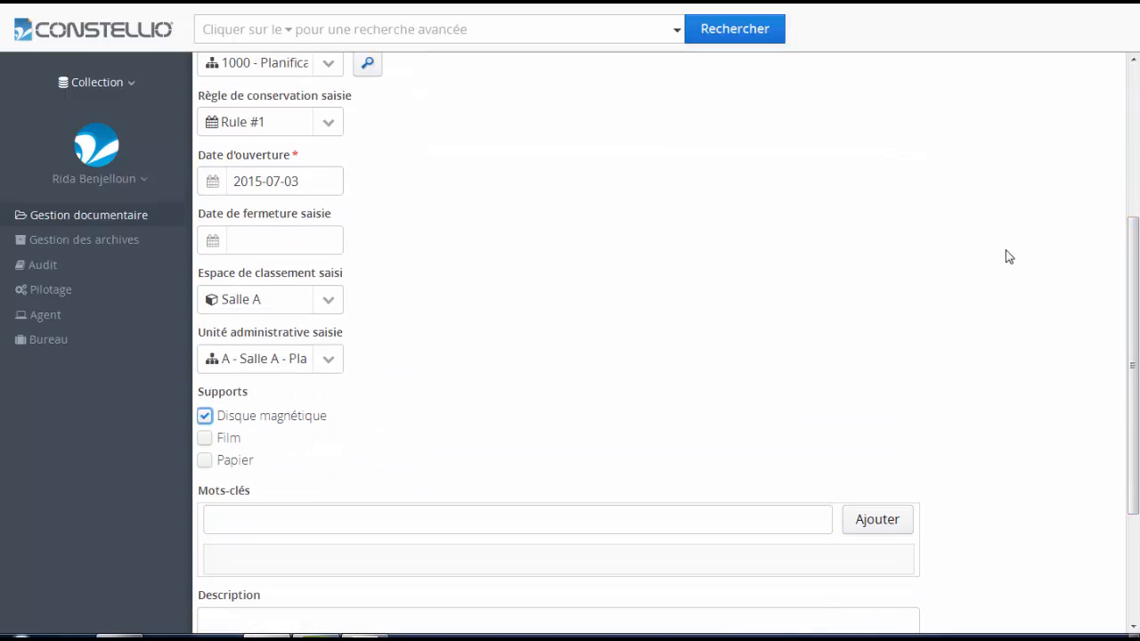
left_click_drag(1134, 283, 1134, 388)
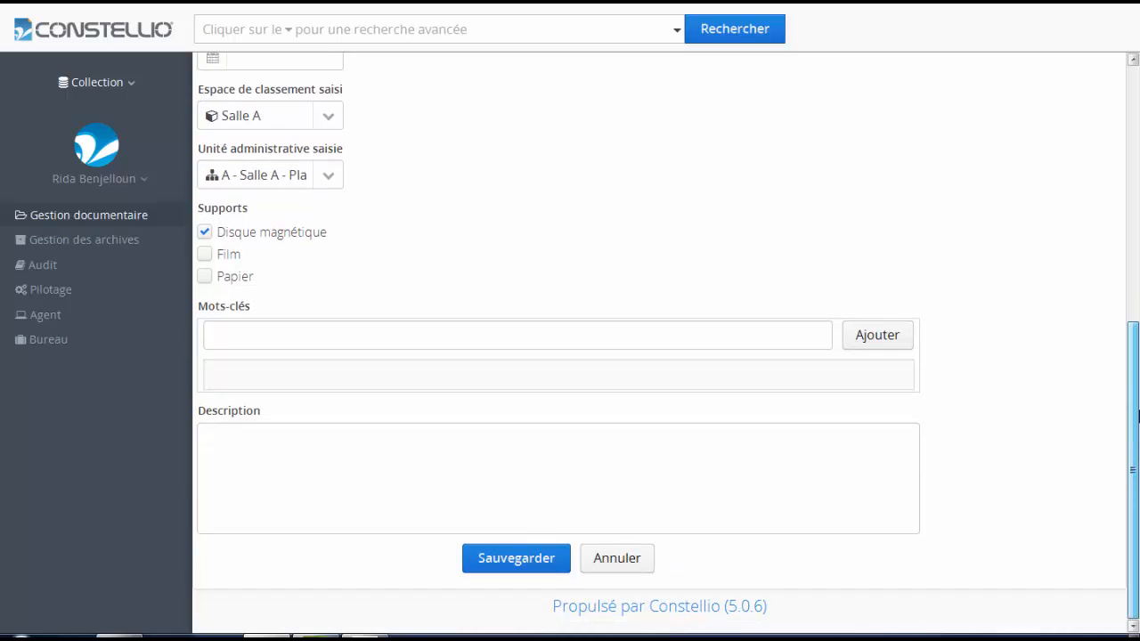
left_click(514, 559)
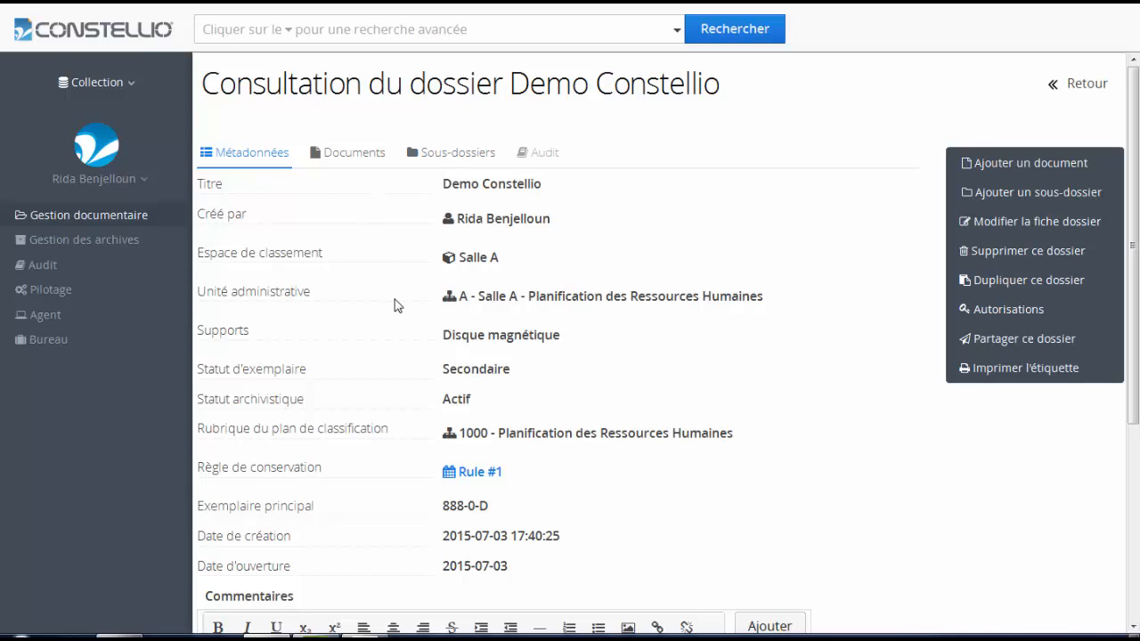
Step: Add a document to the folder with a newly created Word (.docx) file named DemoFichier
left_click(363, 155)
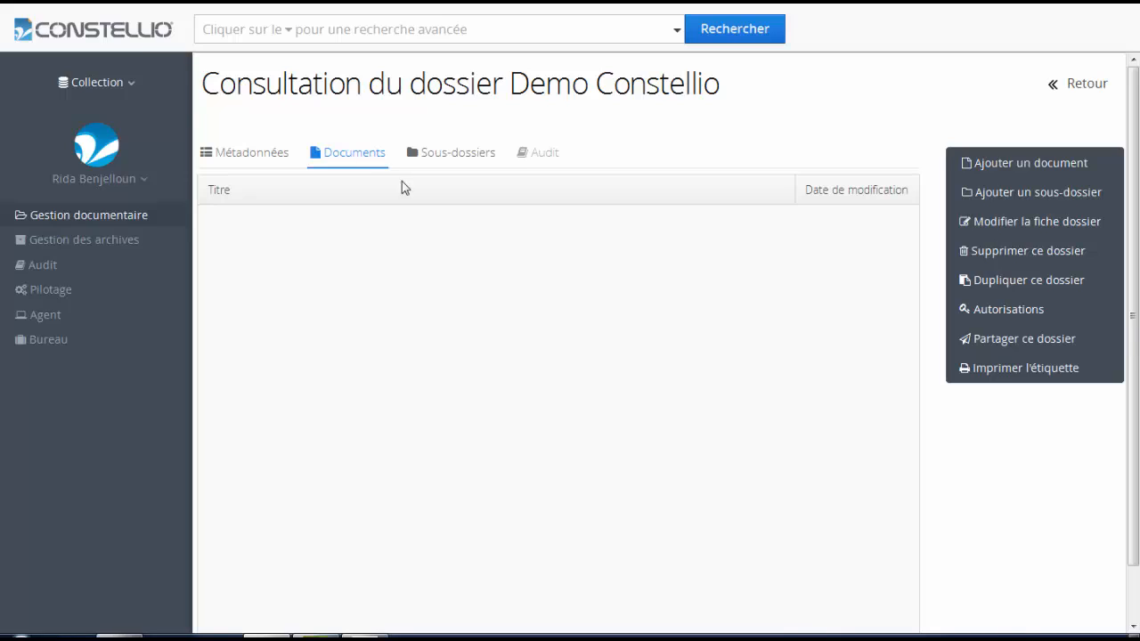
left_click(1019, 166)
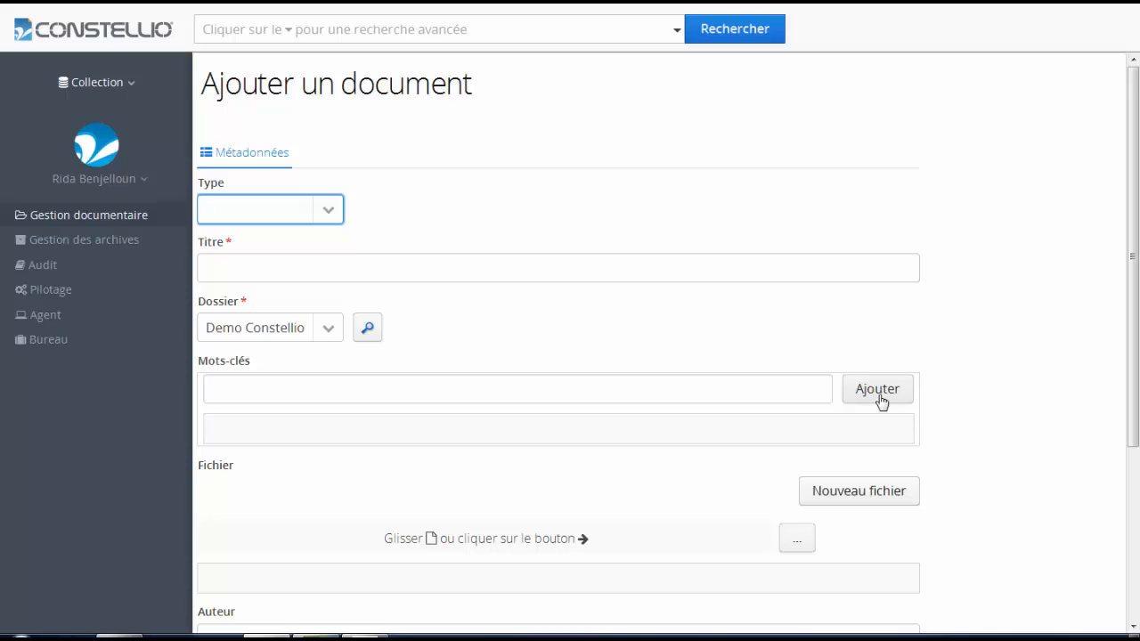
left_click(889, 496)
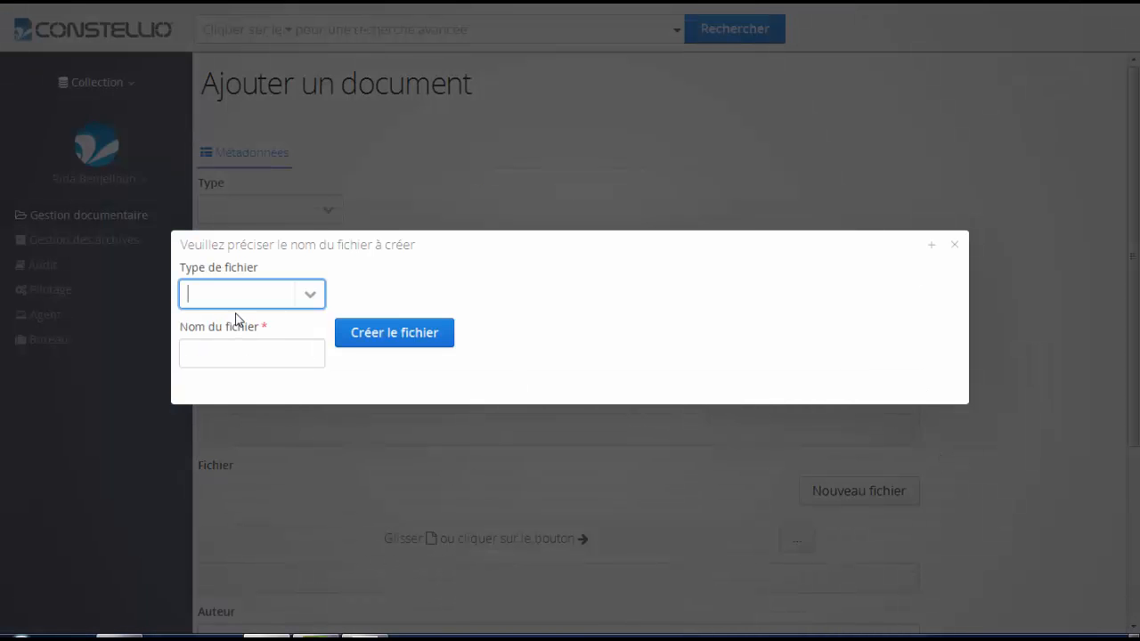
left_click(312, 295)
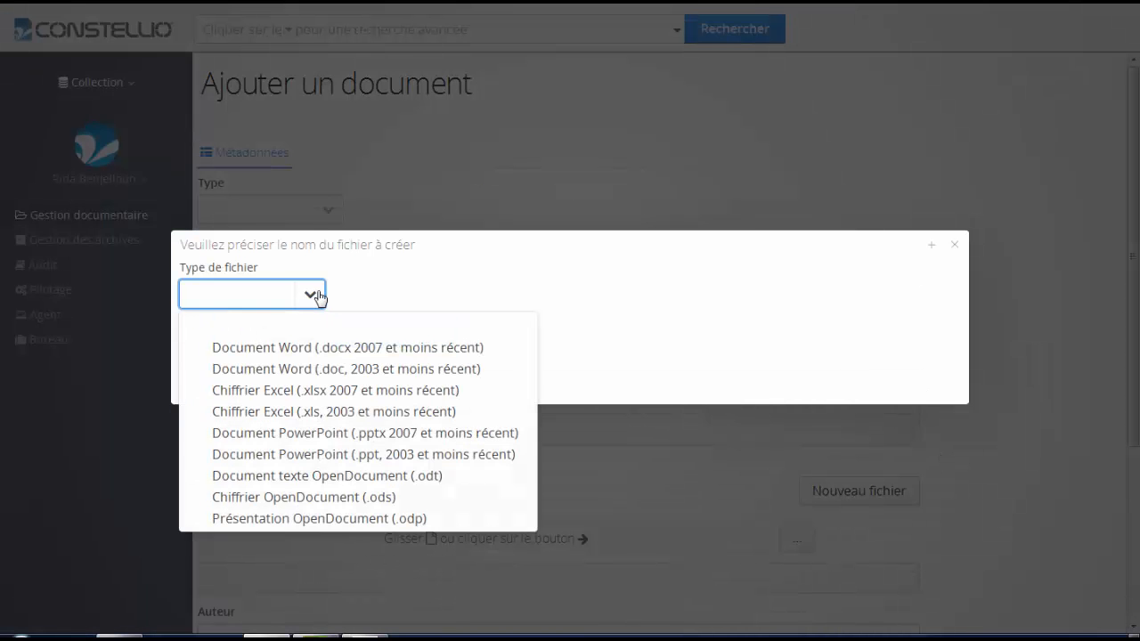
left_click(313, 353)
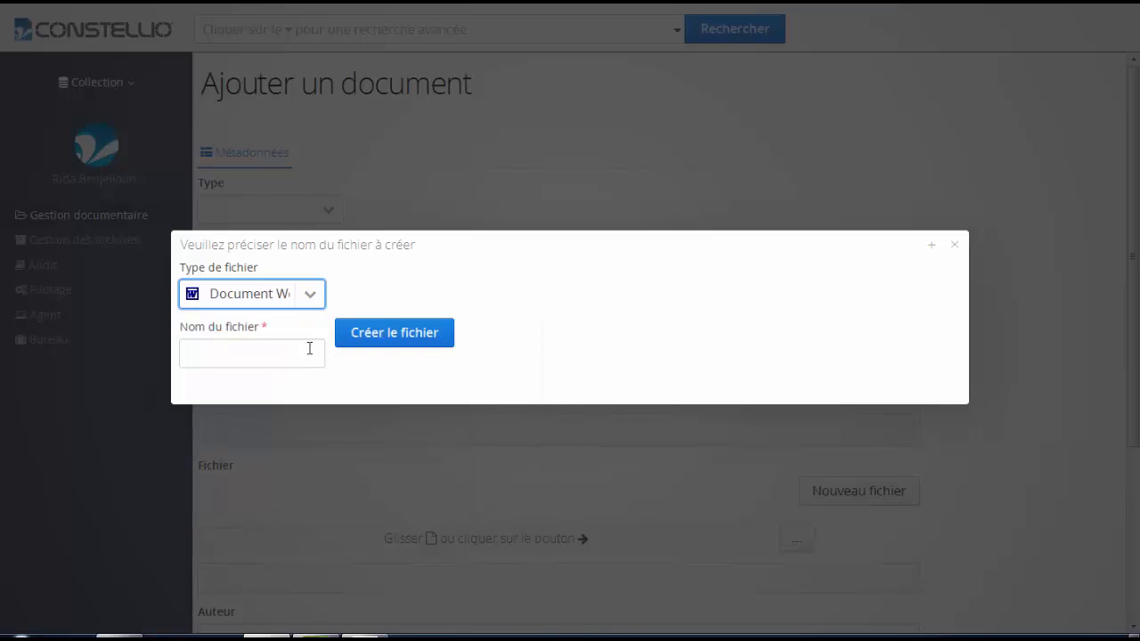
left_click(232, 349)
type("DemoFich")
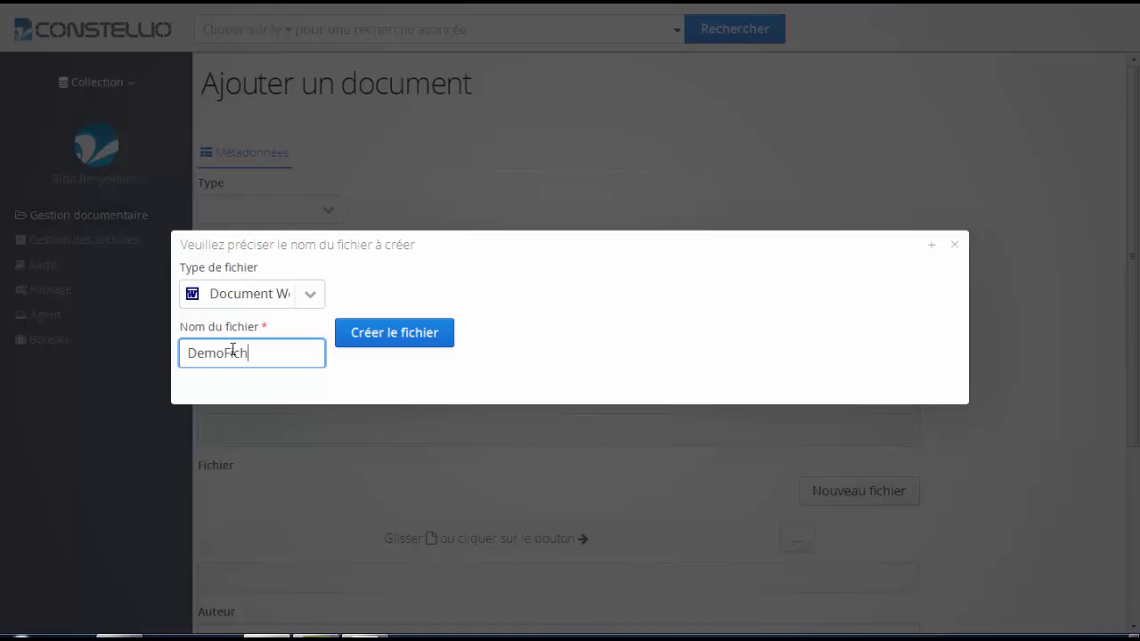
type("ier")
left_click(391, 336)
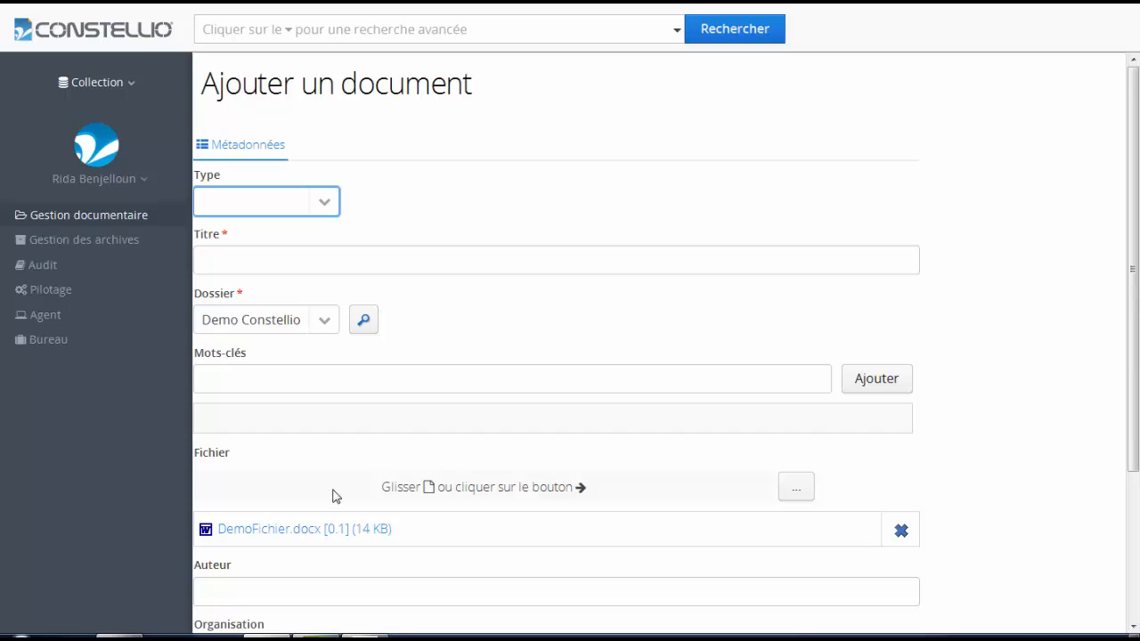
Step: Title the document FichierTest, fill in the author's name, and save it
left_click(225, 254)
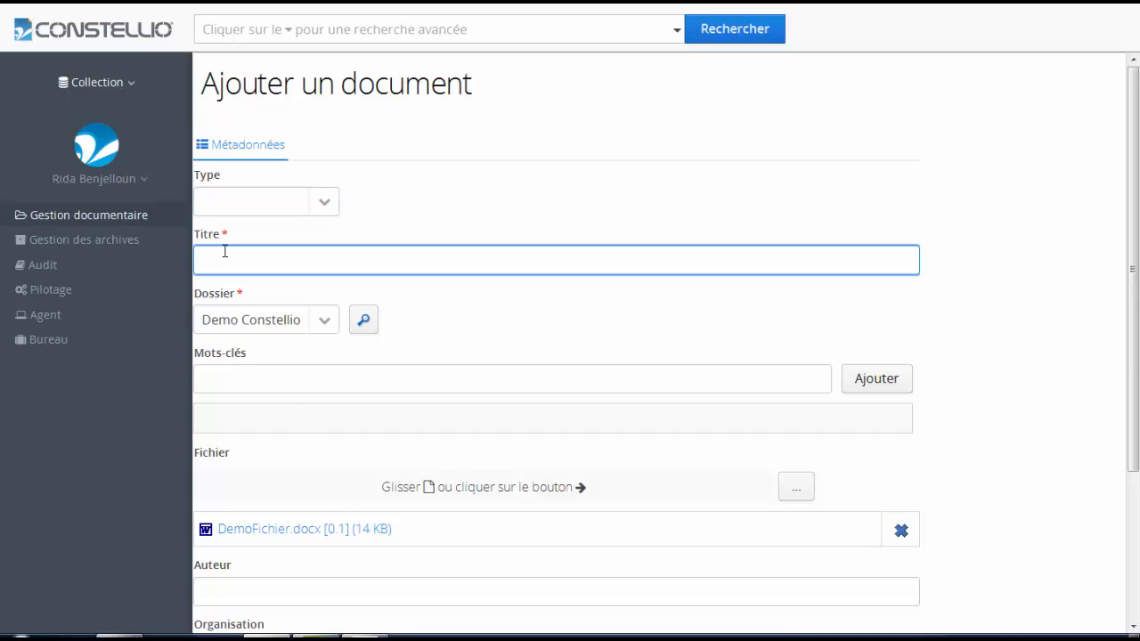
type("Fichier de")
key("BackSpace")
key("BackSpace")
key("BackSpace")
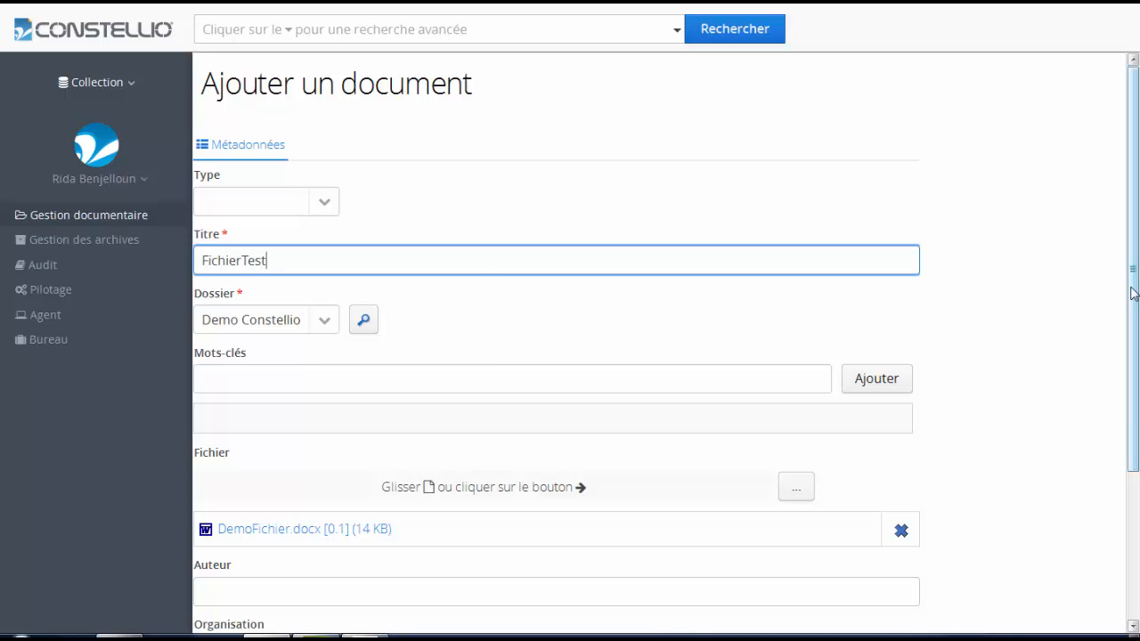
left_click_drag(1131, 298, 1133, 481)
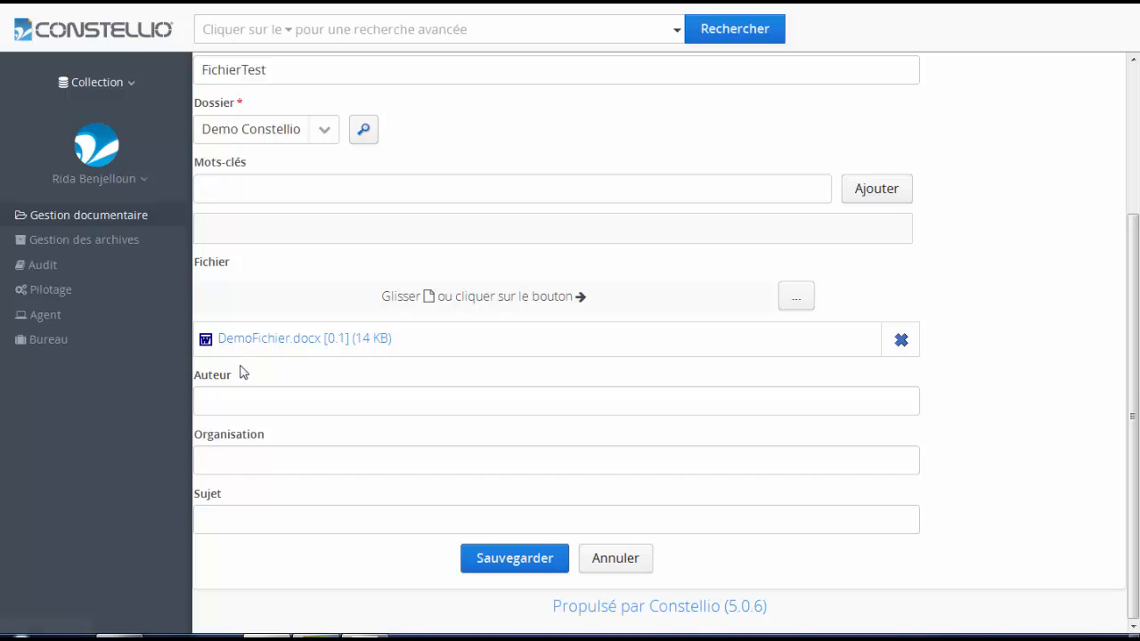
left_click(239, 394)
type("Ri")
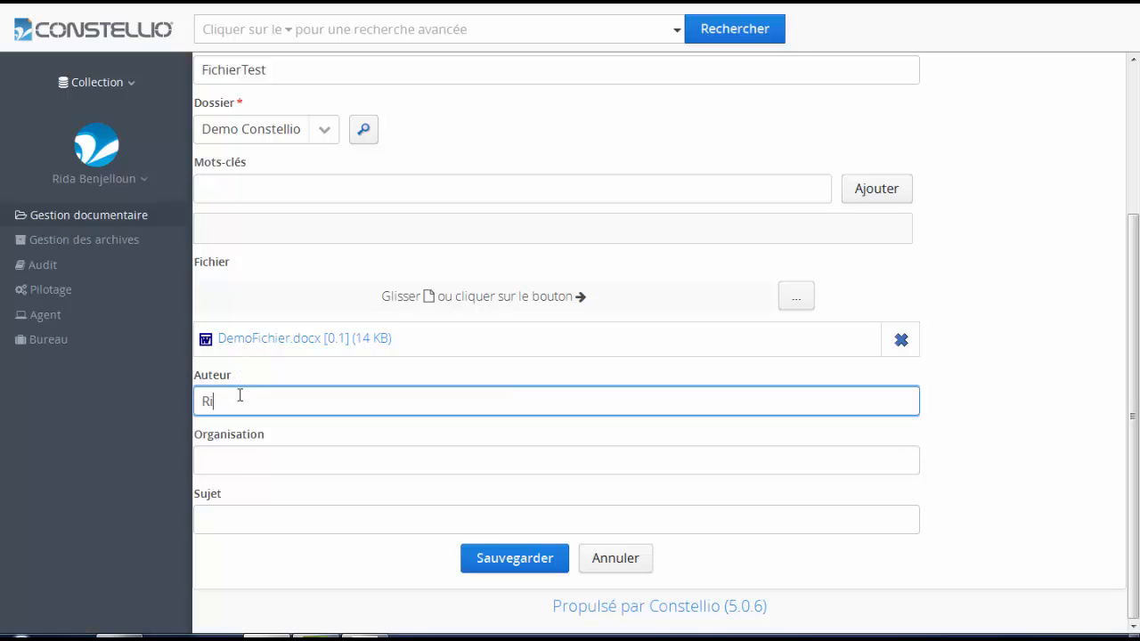
type("da Benjelloun")
left_click(485, 561)
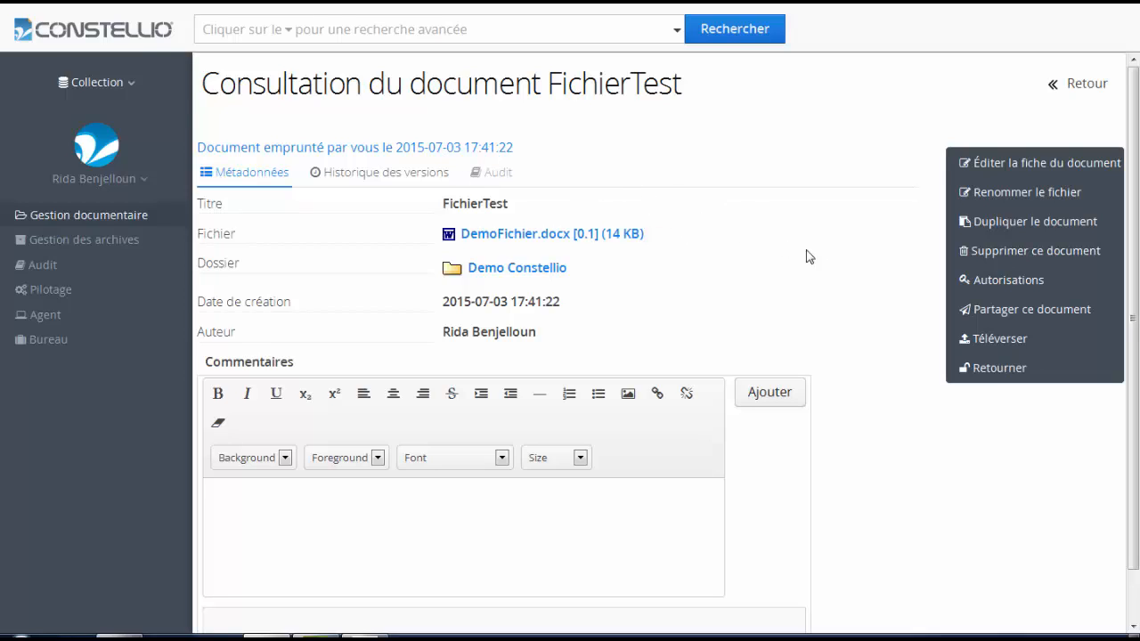
Step: Open DemoFichier.docx in Word and type 'Gestion des documents'
left_click(580, 242)
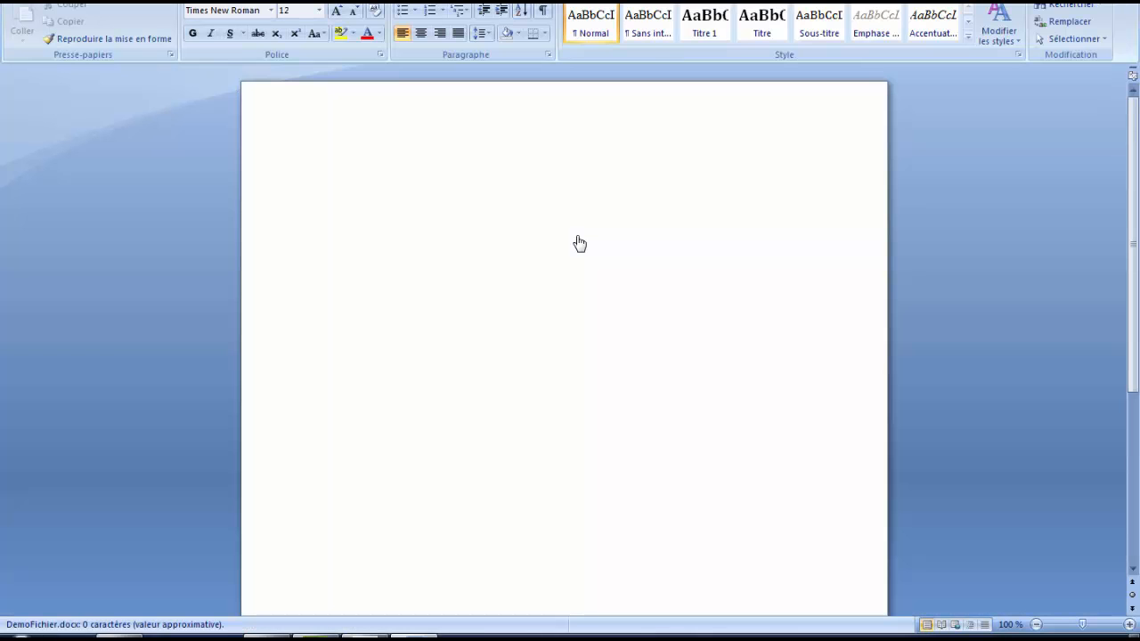
type("Gest")
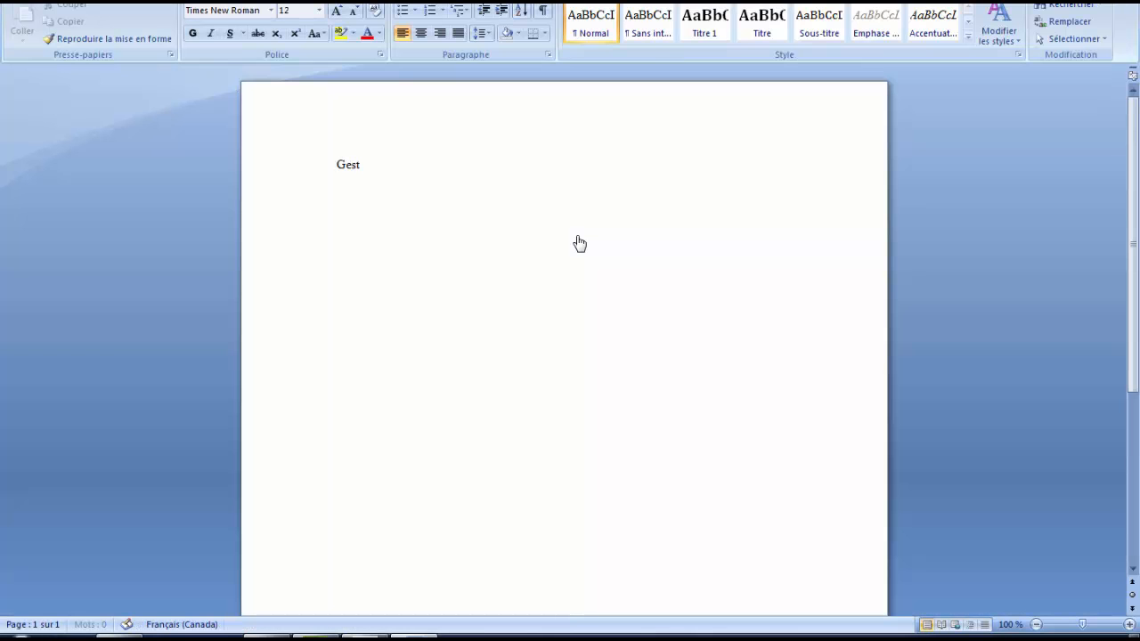
type("ion des documents")
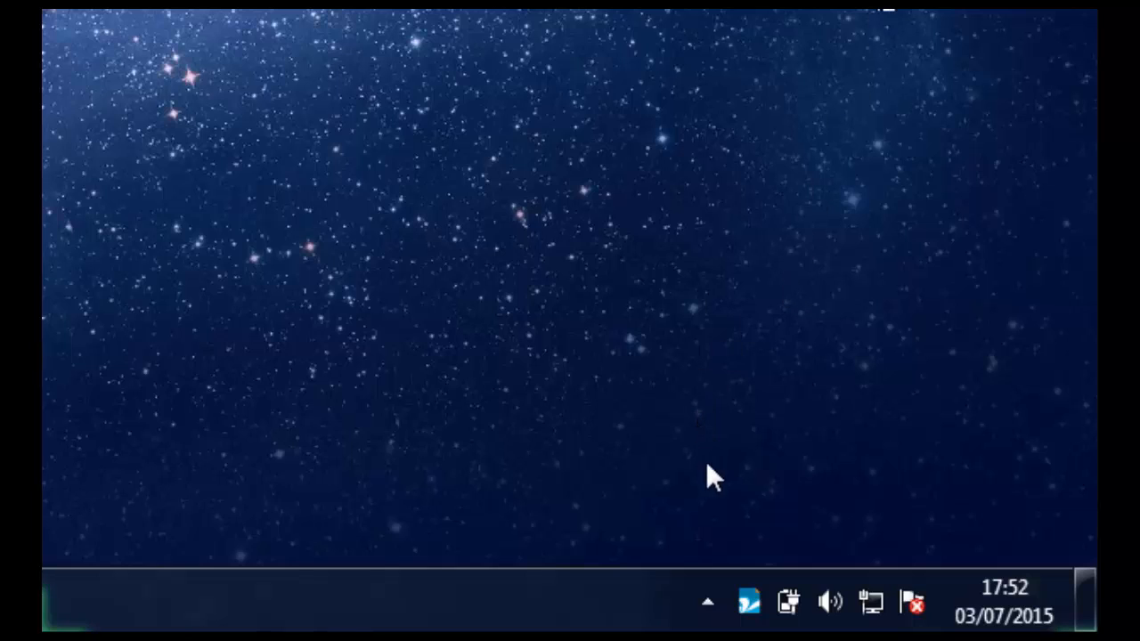
Step: Return DemoFichier.docx as a minor version via the agent's Documents empruntés menu
right_click(746, 602)
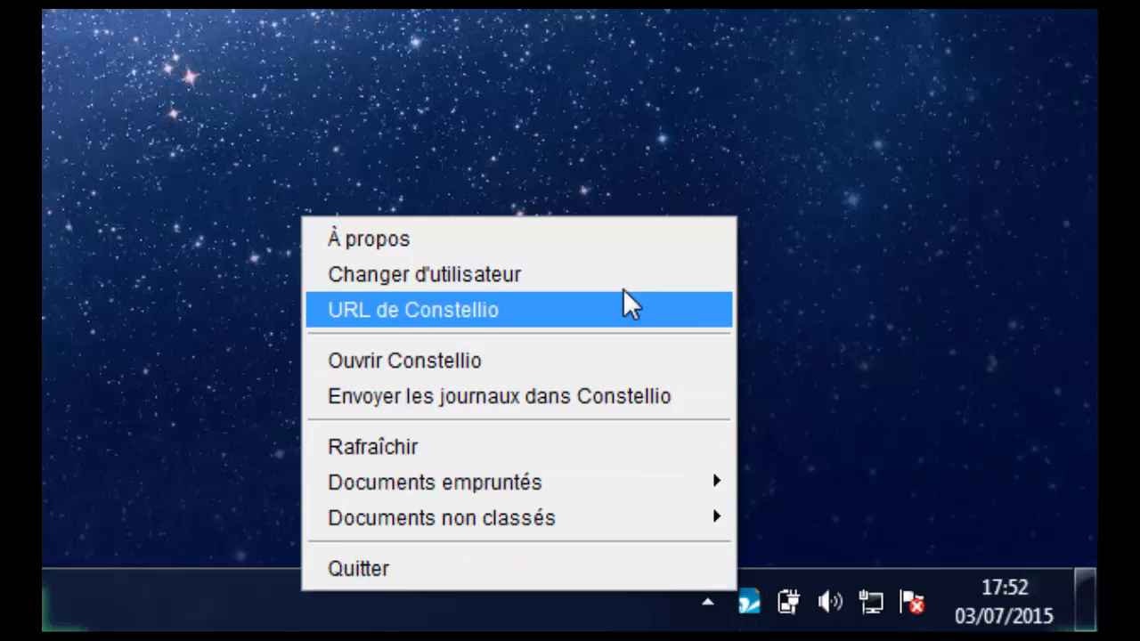
mouse_move(620, 486)
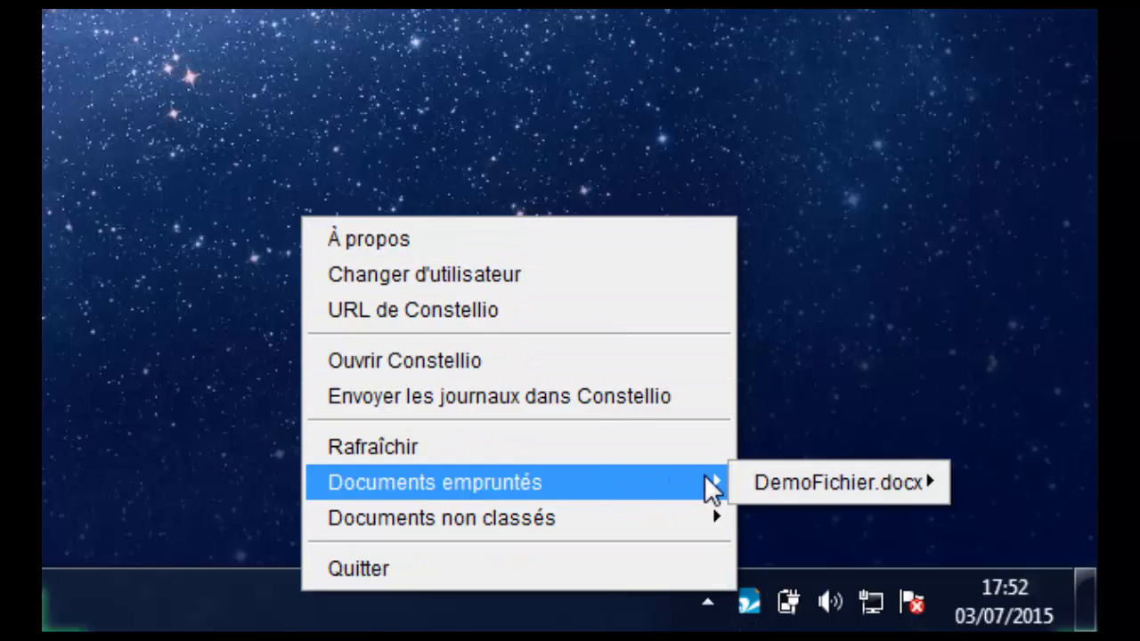
mouse_move(805, 475)
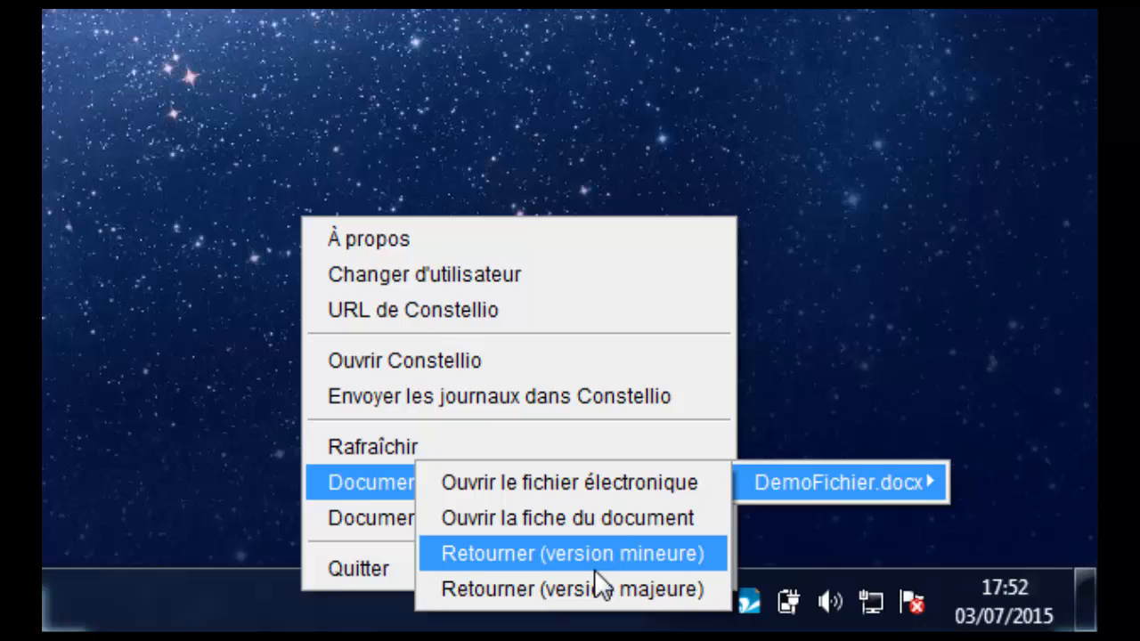
left_click(571, 484)
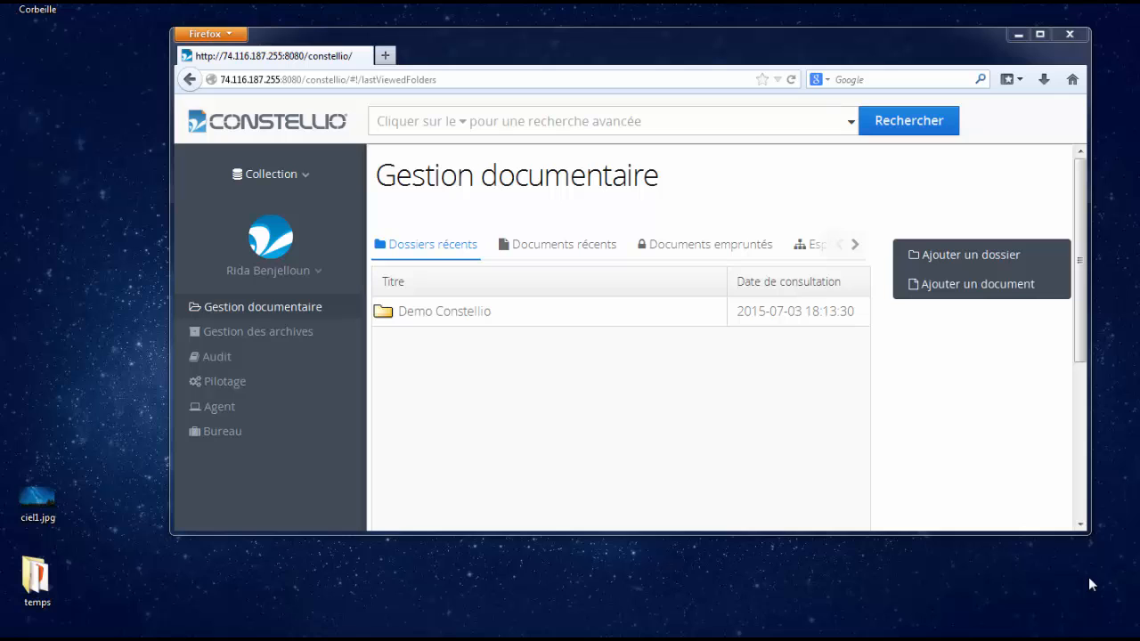
Step: Open Demo Constellio from Dossiers récents and drop ciel1.jpg from the desktop into it
left_click(450, 322)
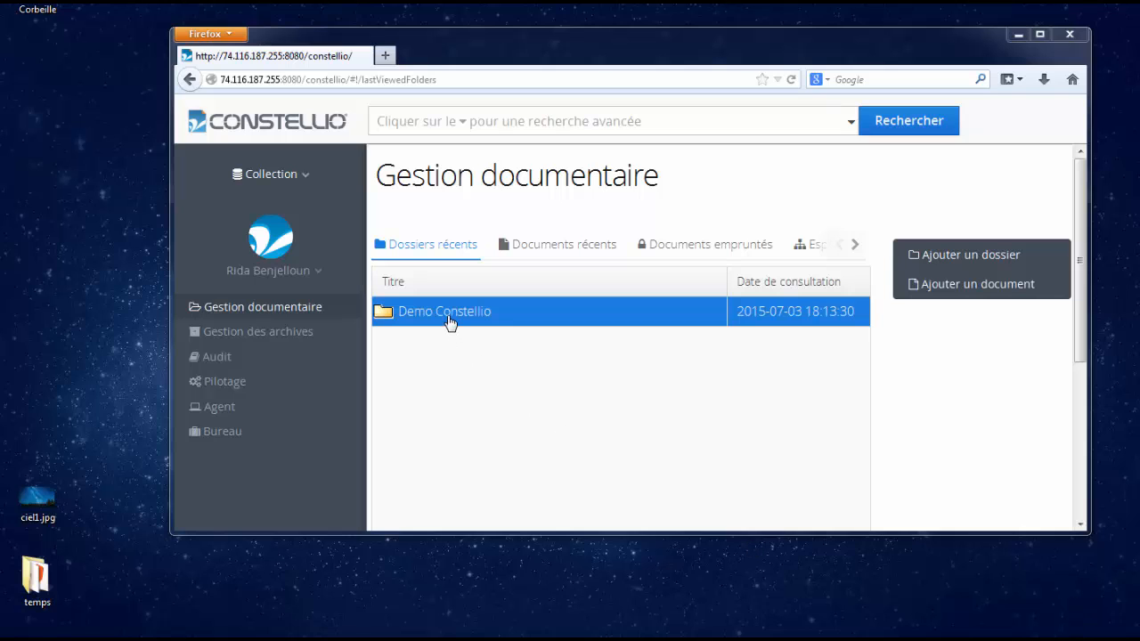
double_click(450, 323)
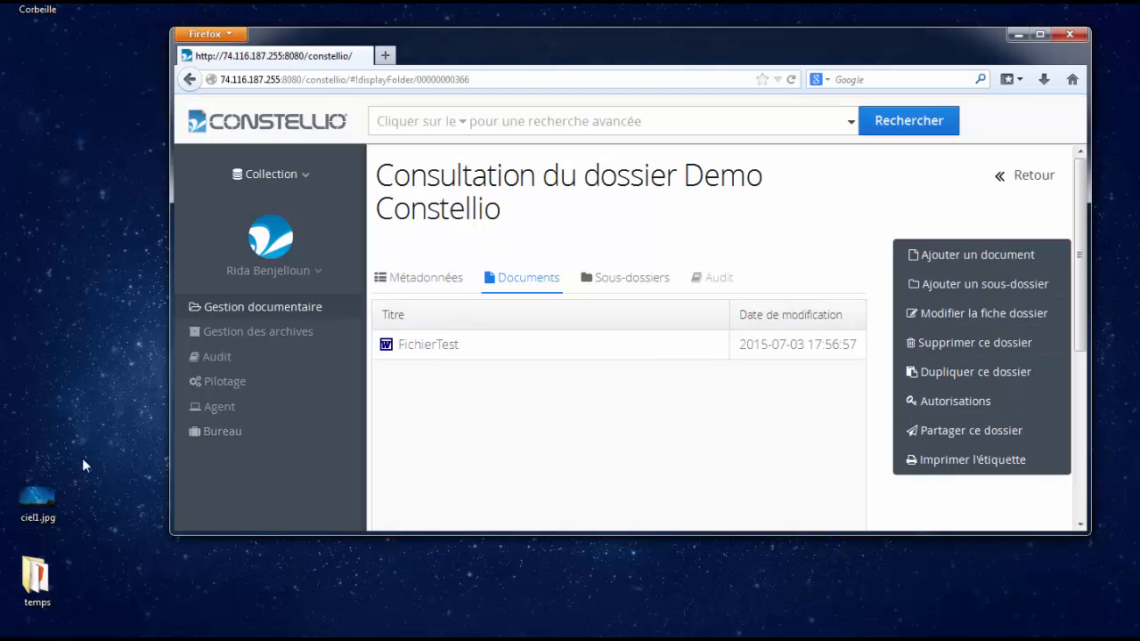
left_click_drag(52, 487, 666, 380)
Step: Check out the ciel1.jpg document and open its image in Paint
left_click(436, 349)
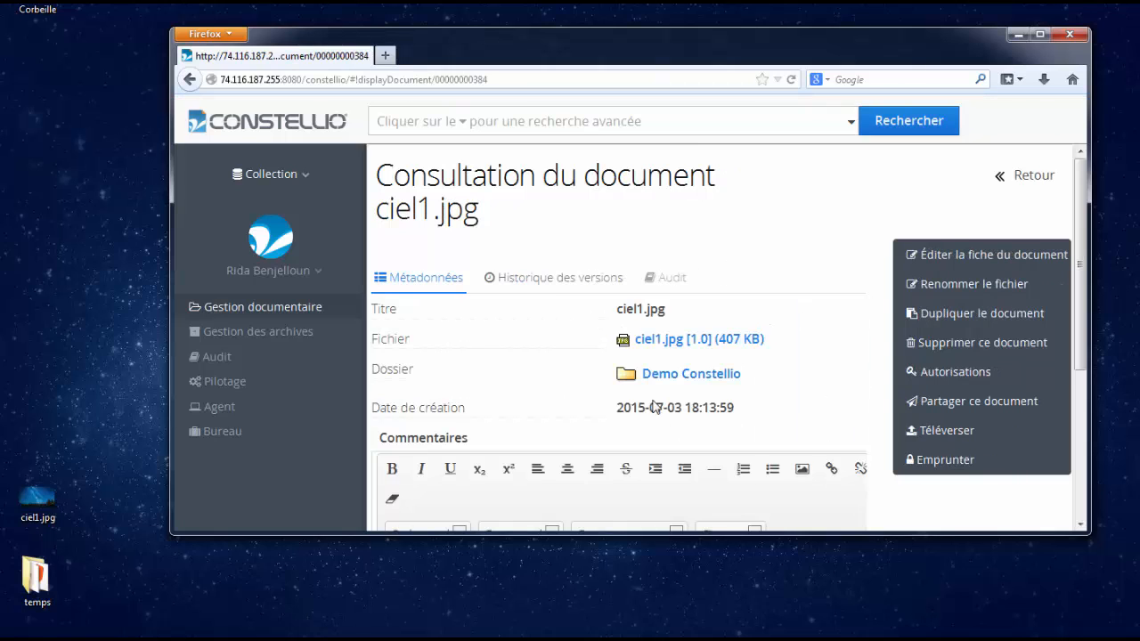
left_click(927, 470)
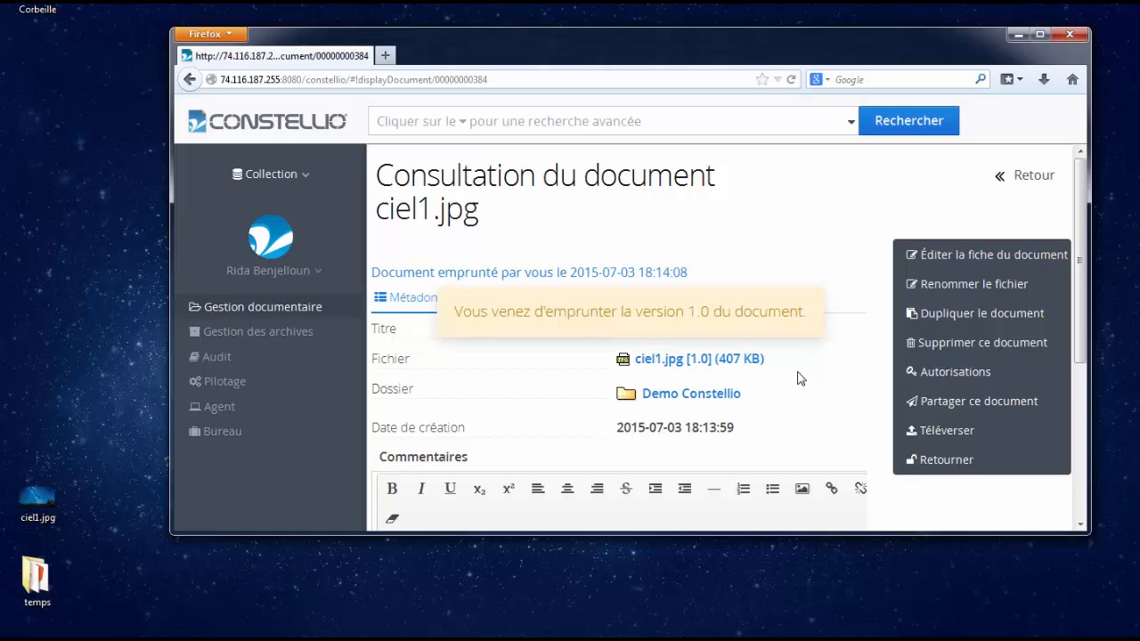
left_click(718, 359)
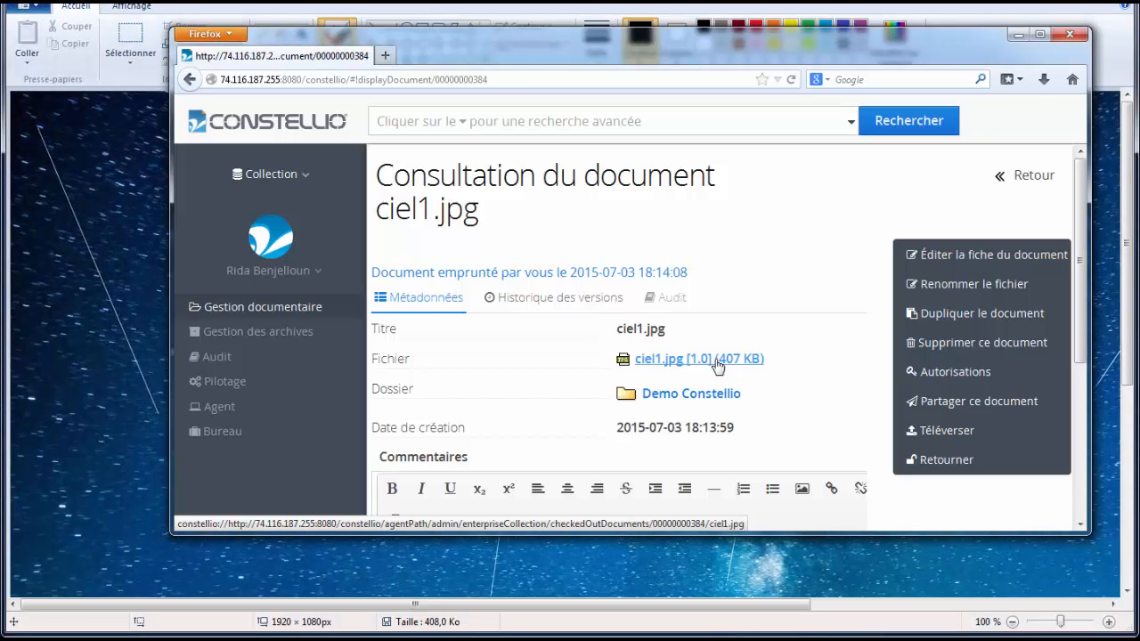
Step: Draw black freehand loops across the sky in ciel1.jpg, save it, and close Paint
left_click(78, 347)
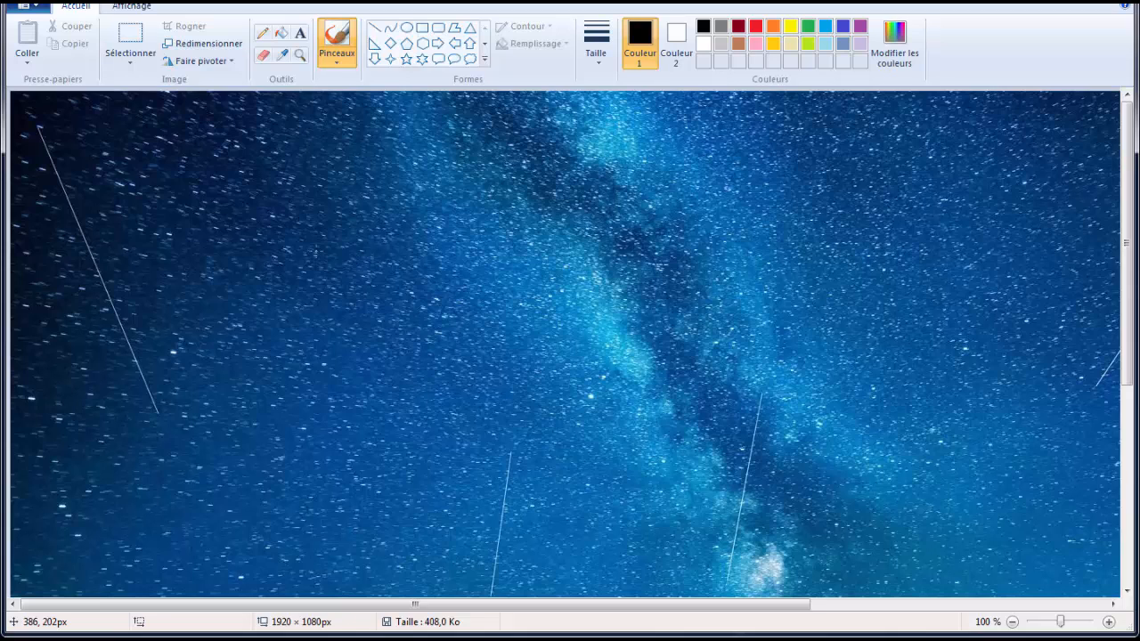
mouse_move(315, 251)
left_mouse_down()
mouse_move(590, 340)
mouse_move(756, 356)
mouse_move(993, 344)
mouse_move(938, 227)
left_mouse_up()
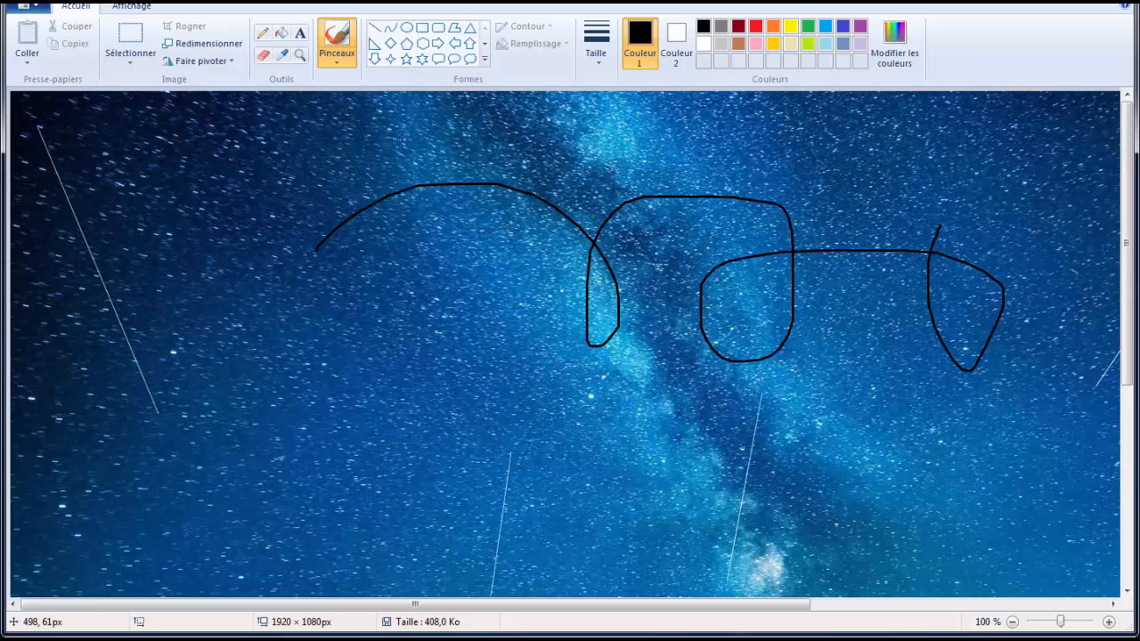
key("ctrl+s")
left_click(1103, 3)
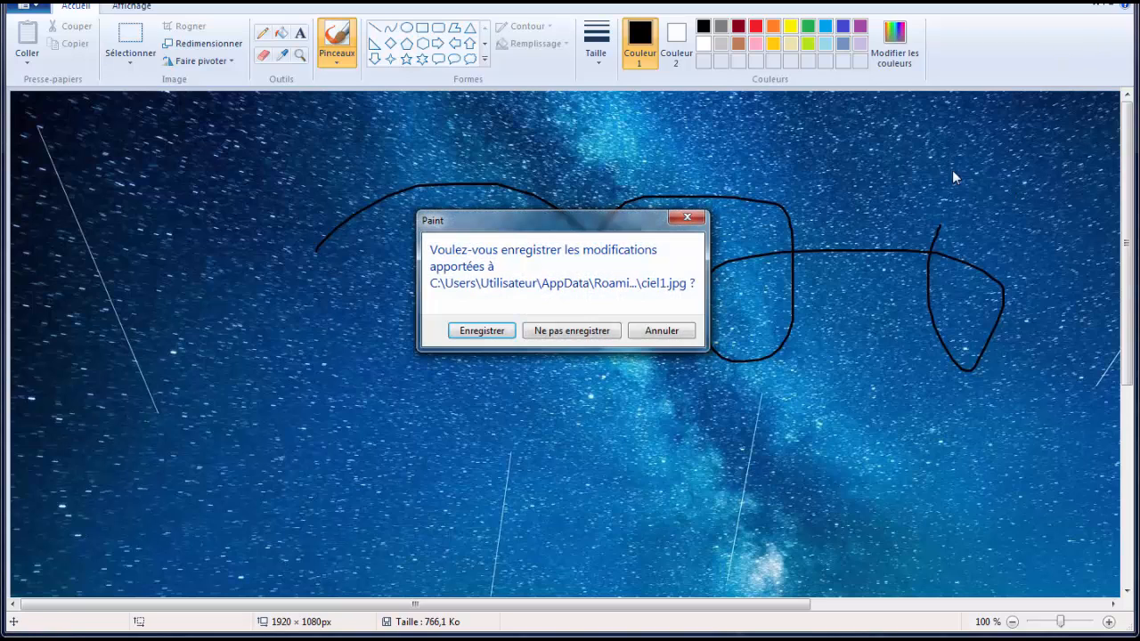
left_click(680, 331)
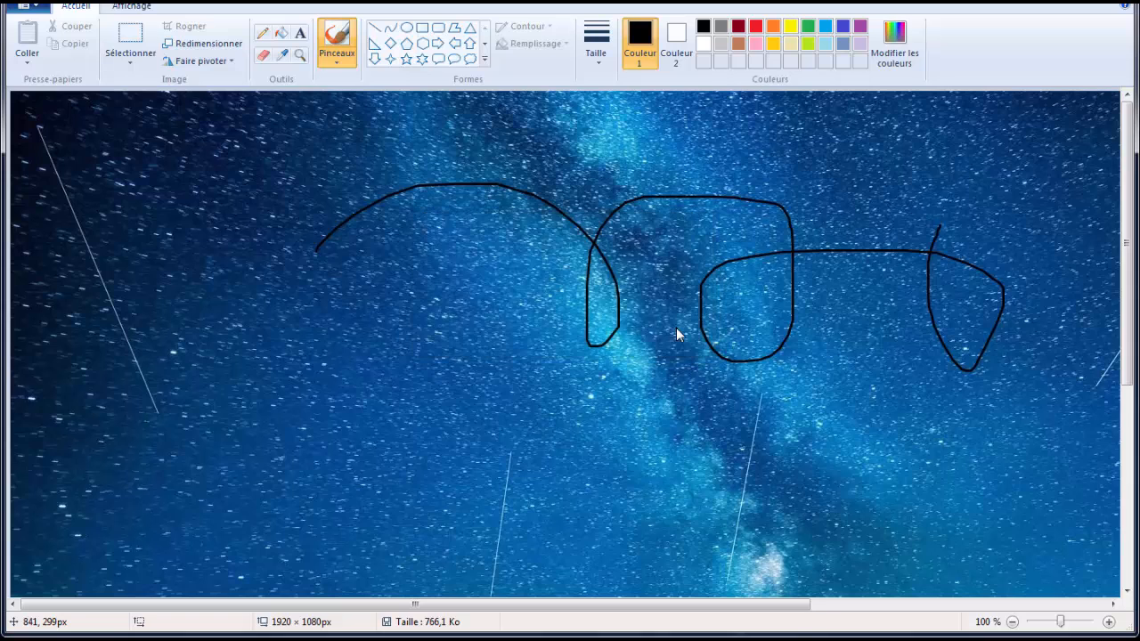
key("super")
key("super")
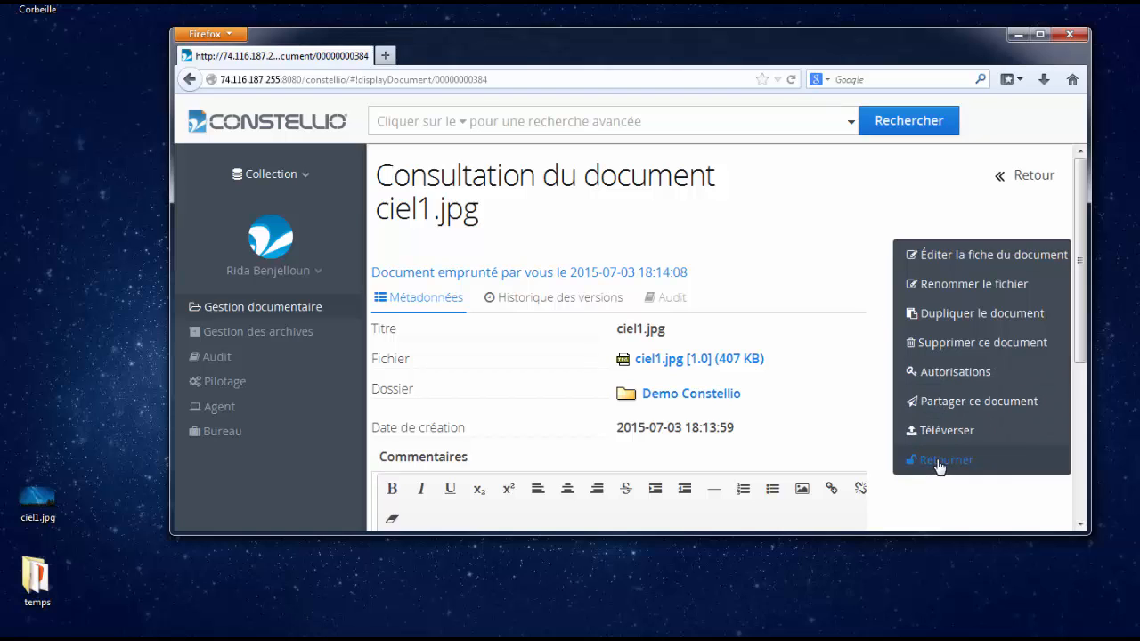
Step: Return ciel1.jpg to Constellio as a minor version, producing version 1.1
left_click(939, 464)
left_click(452, 395)
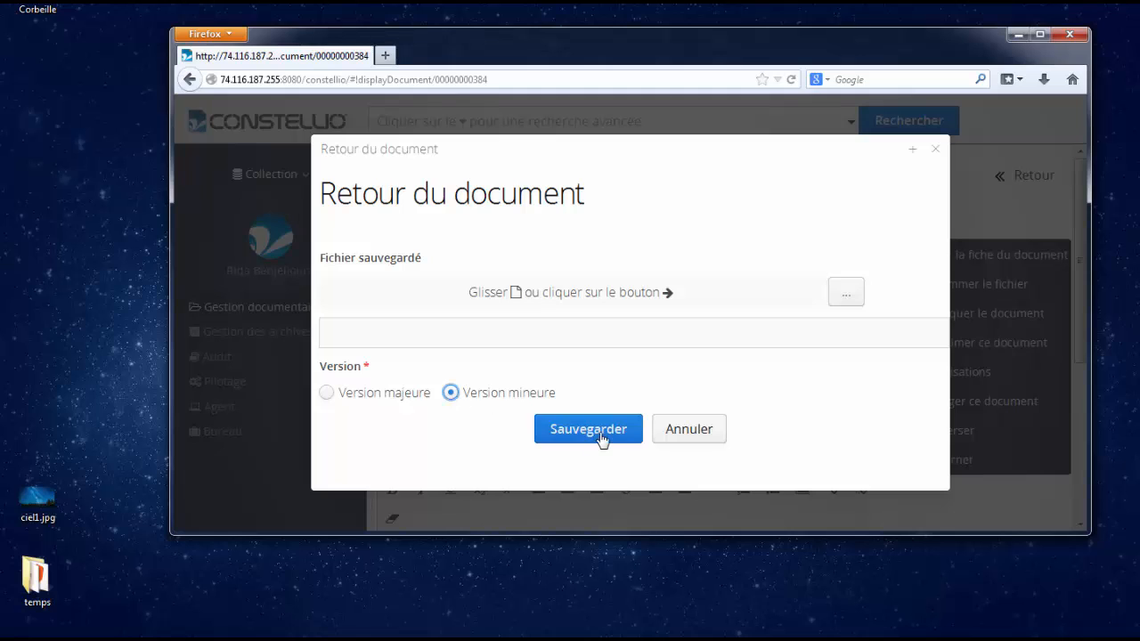
left_click(600, 436)
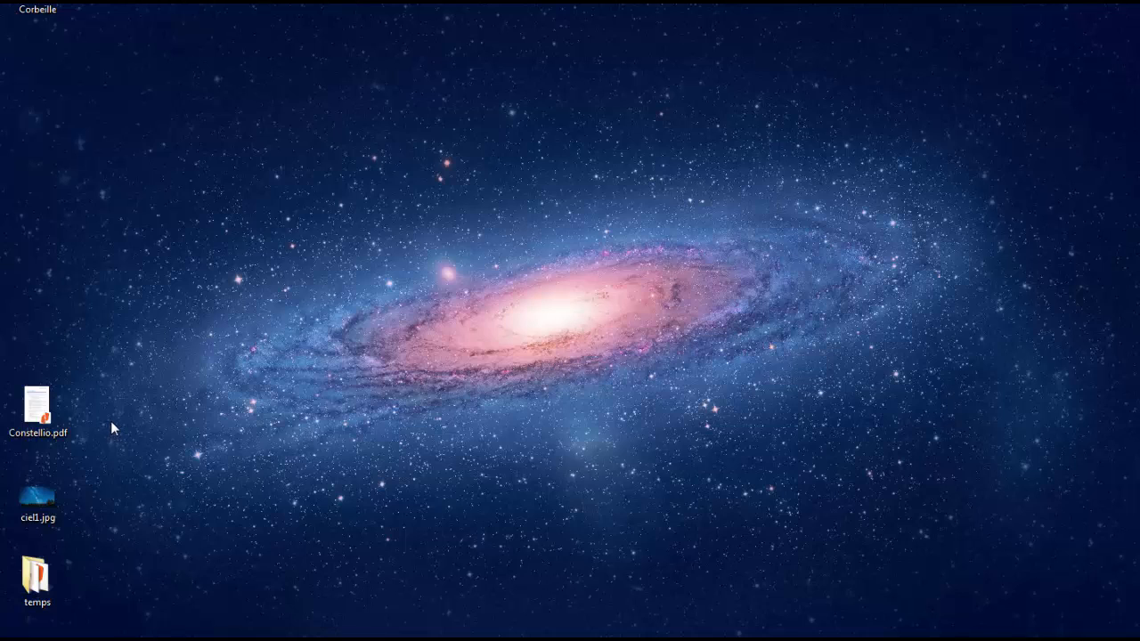
Step: Send Constellio.pdf from the desktop to Constellio with Enregistrer dans Constellio, then return to Constellio
right_click(42, 414)
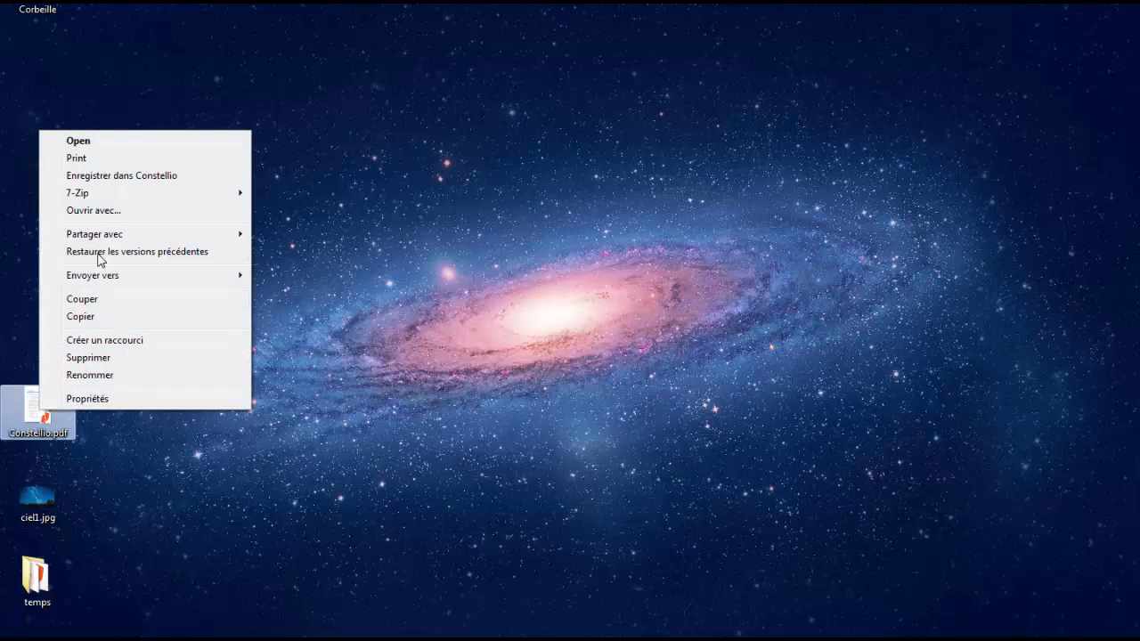
left_click(115, 179)
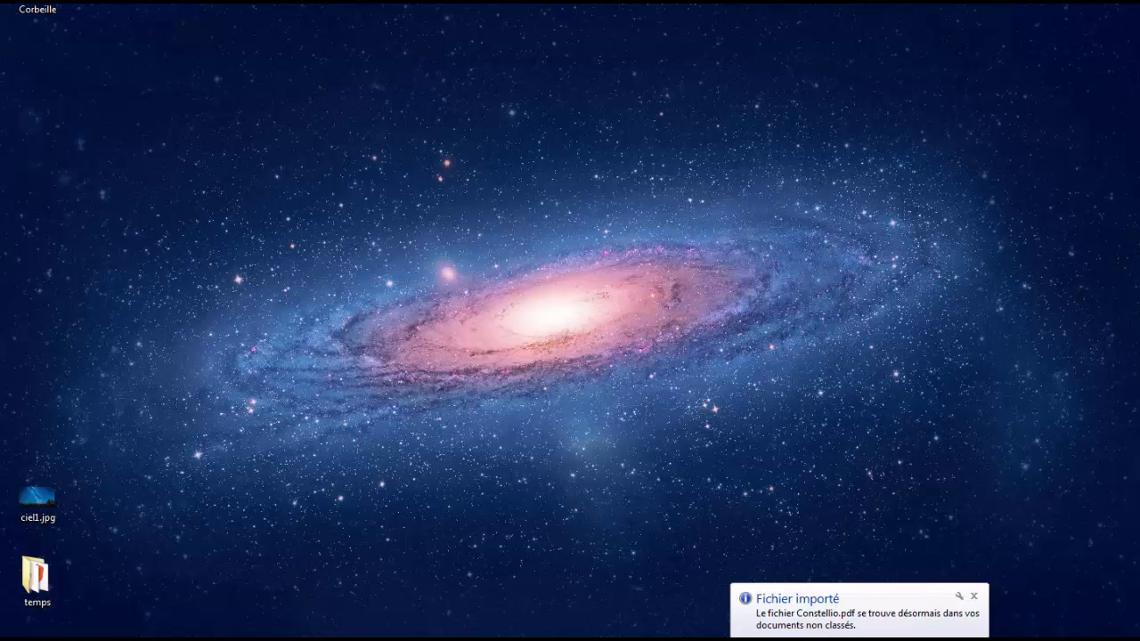
left_click(264, 639)
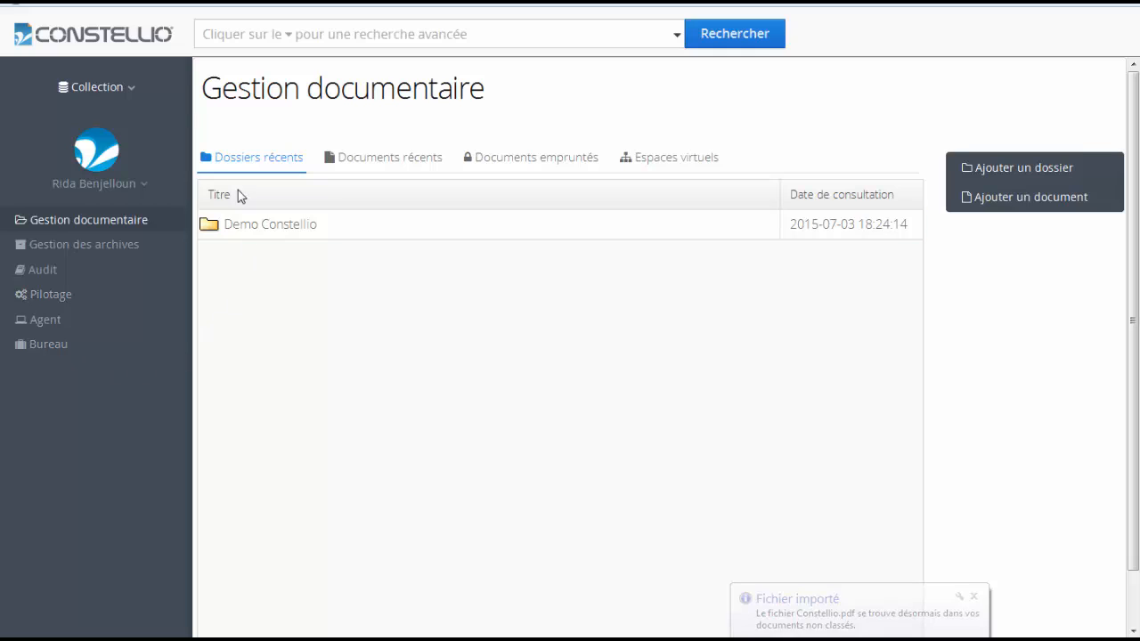
Step: Classify the unfiled Constellio.pdf into Demo Constellio with Version majeure set to Non, and save
left_click(48, 345)
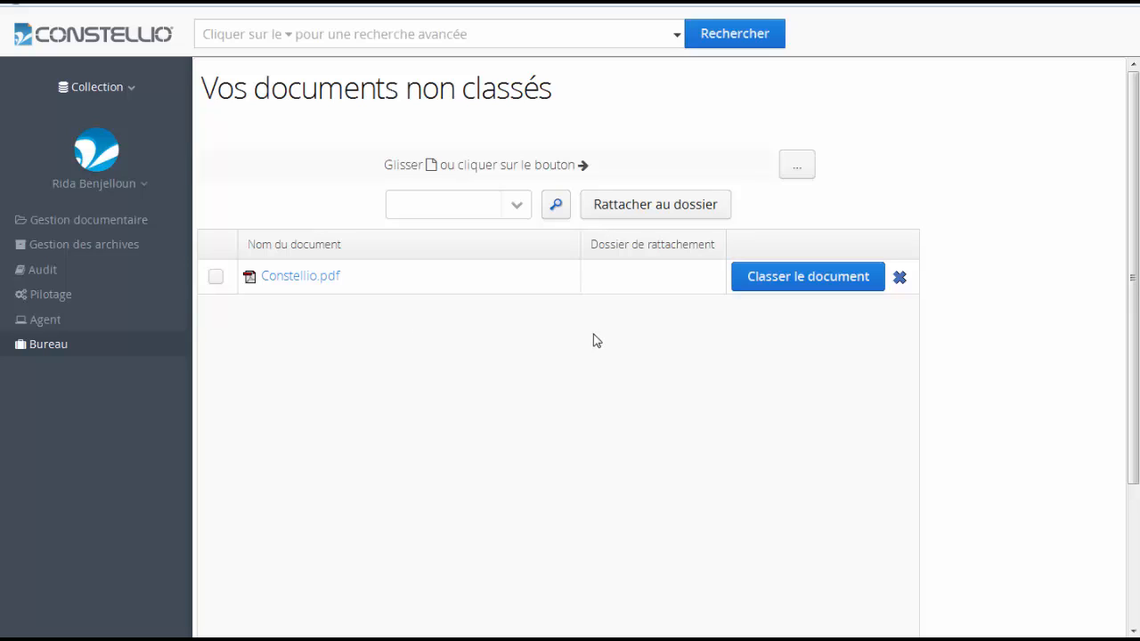
left_click(782, 284)
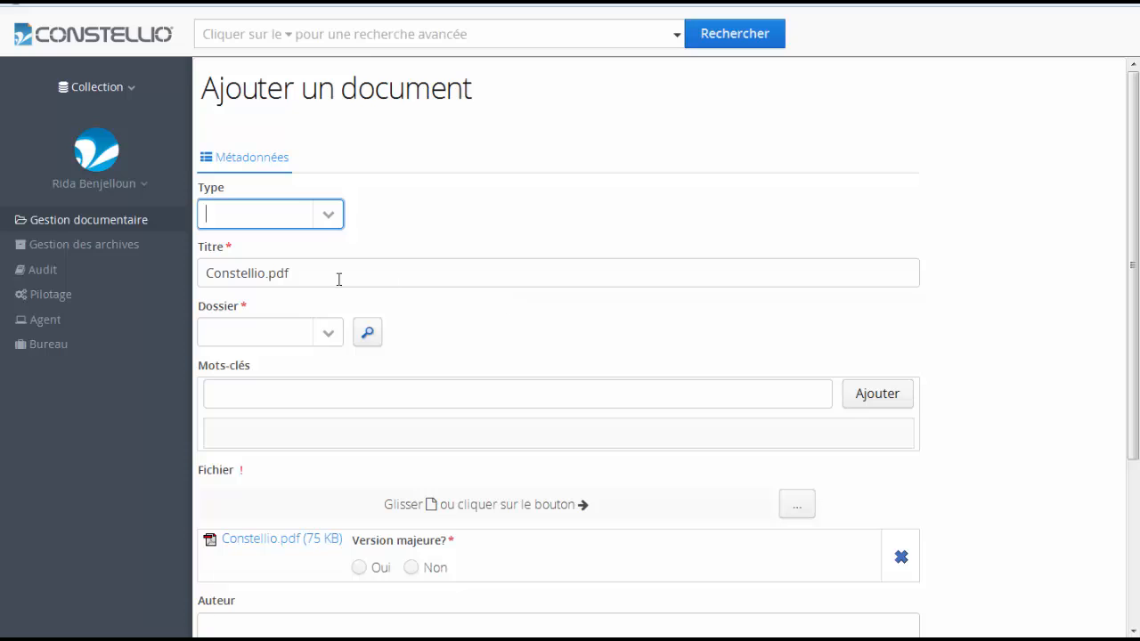
left_click(214, 328)
type("Dem")
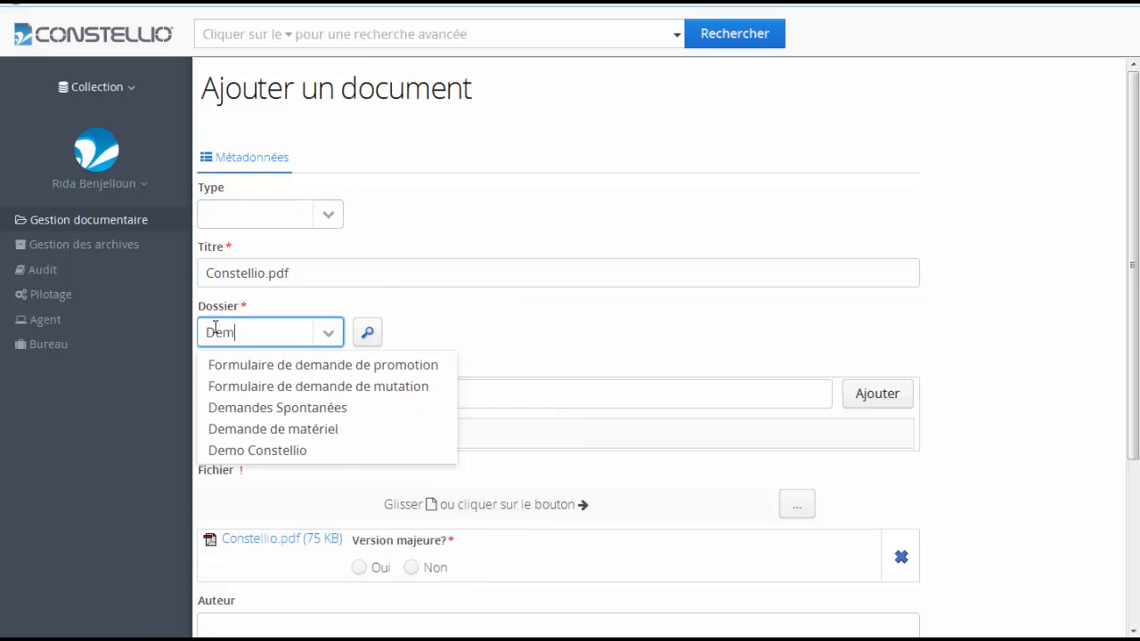
type("o")
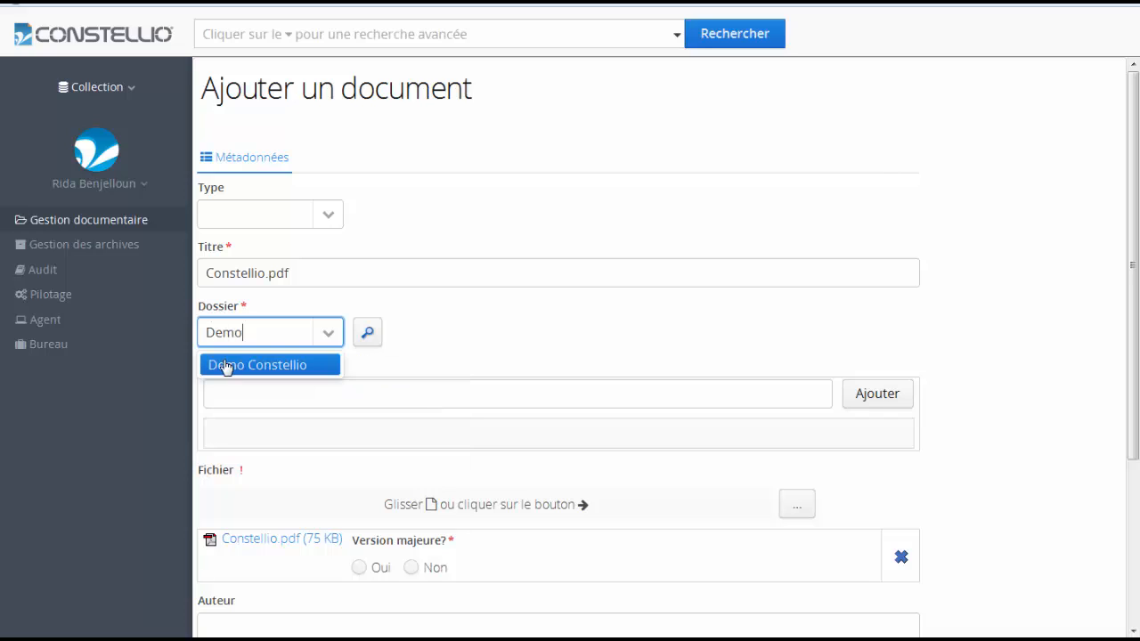
left_click(233, 365)
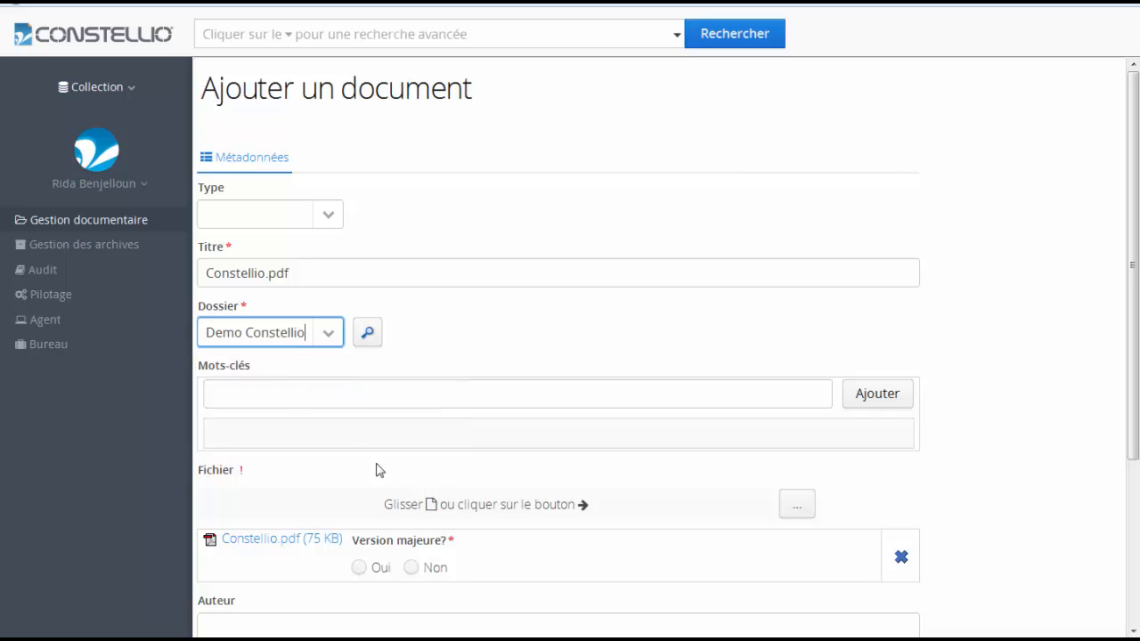
left_click(411, 569)
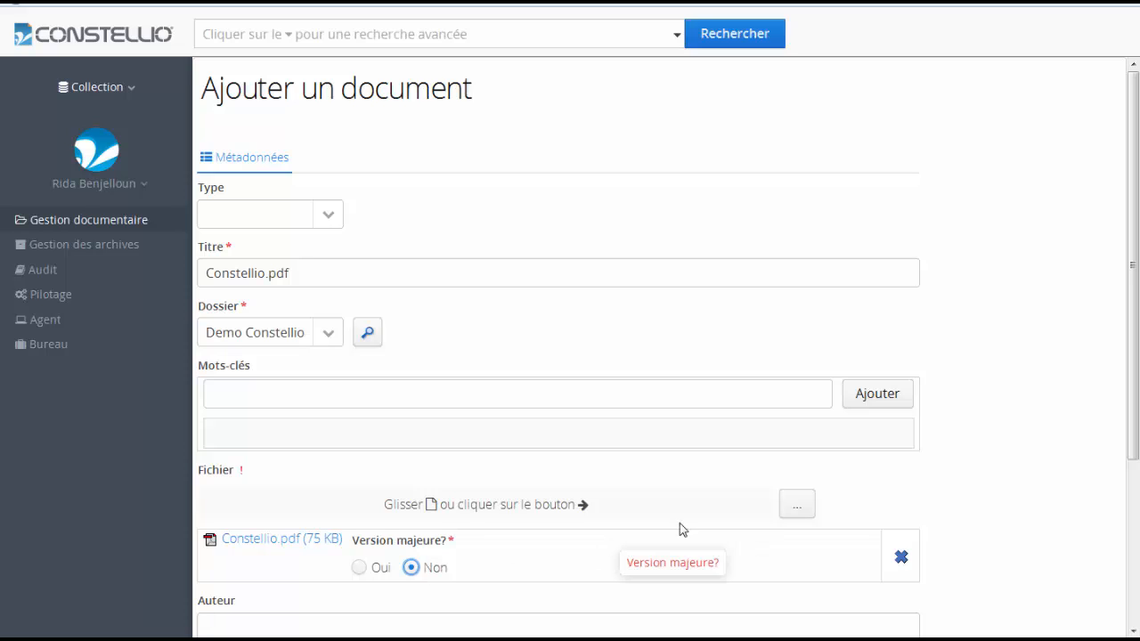
scroll(1034, 547, "down", 3)
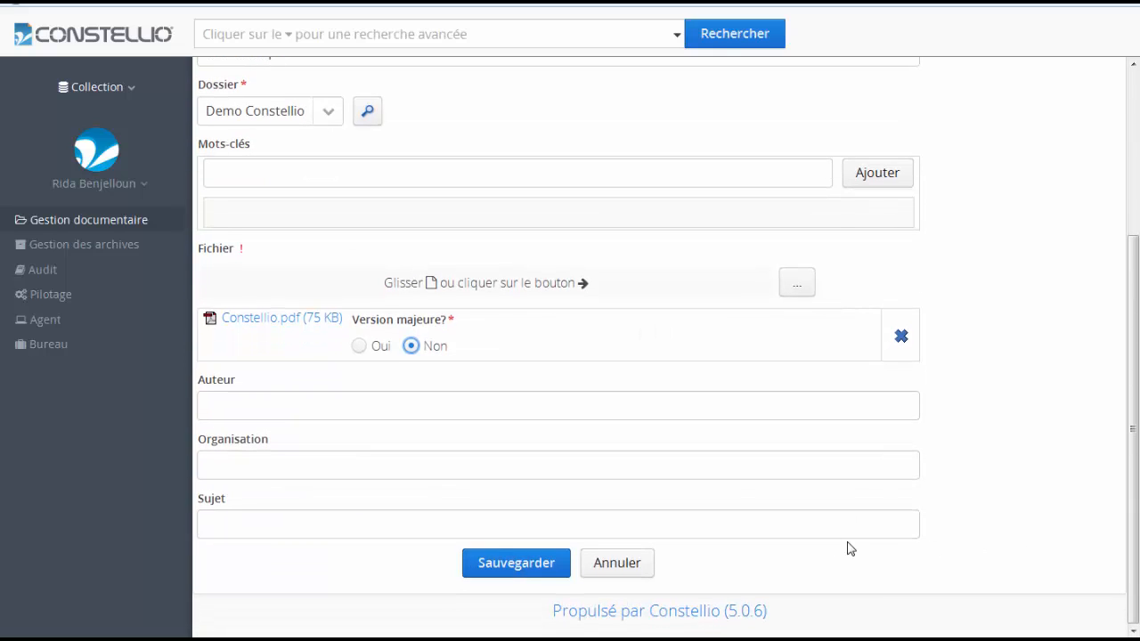
left_click(496, 573)
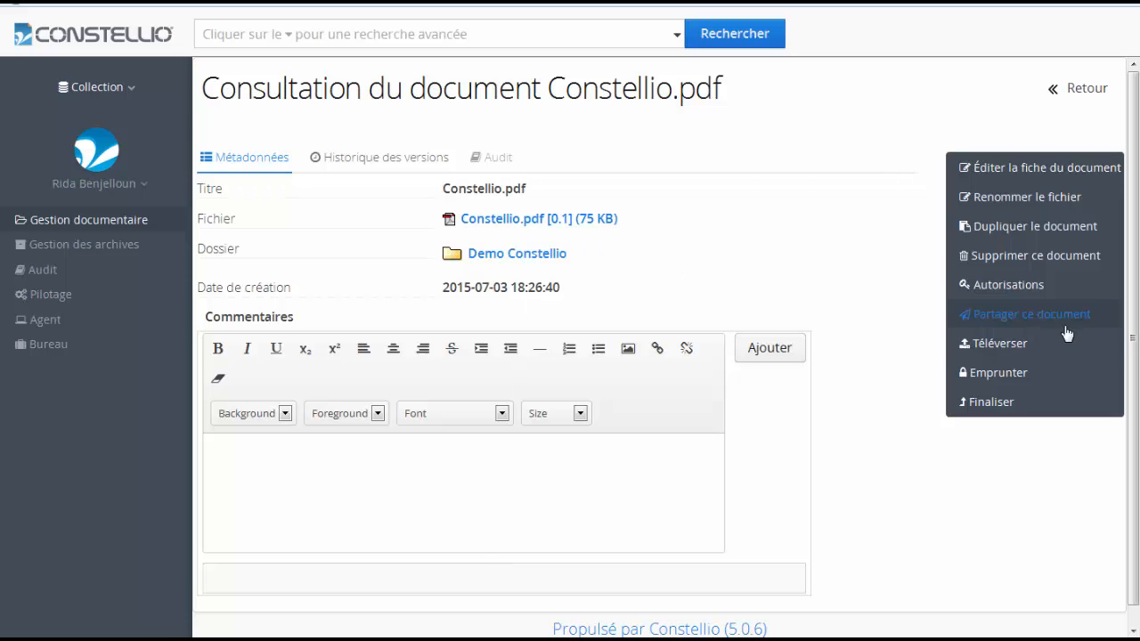
Step: Check out (Emprunter) Constellio.pdf version 0.1 and open the PDF file in Nitro Reader
left_click(1030, 373)
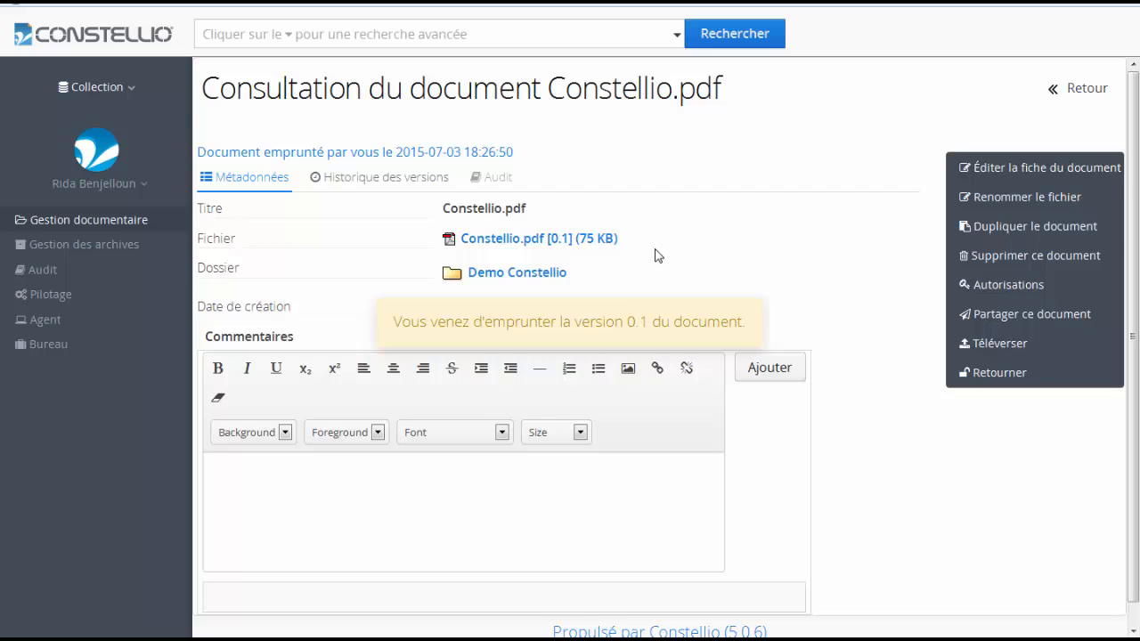
left_click(537, 241)
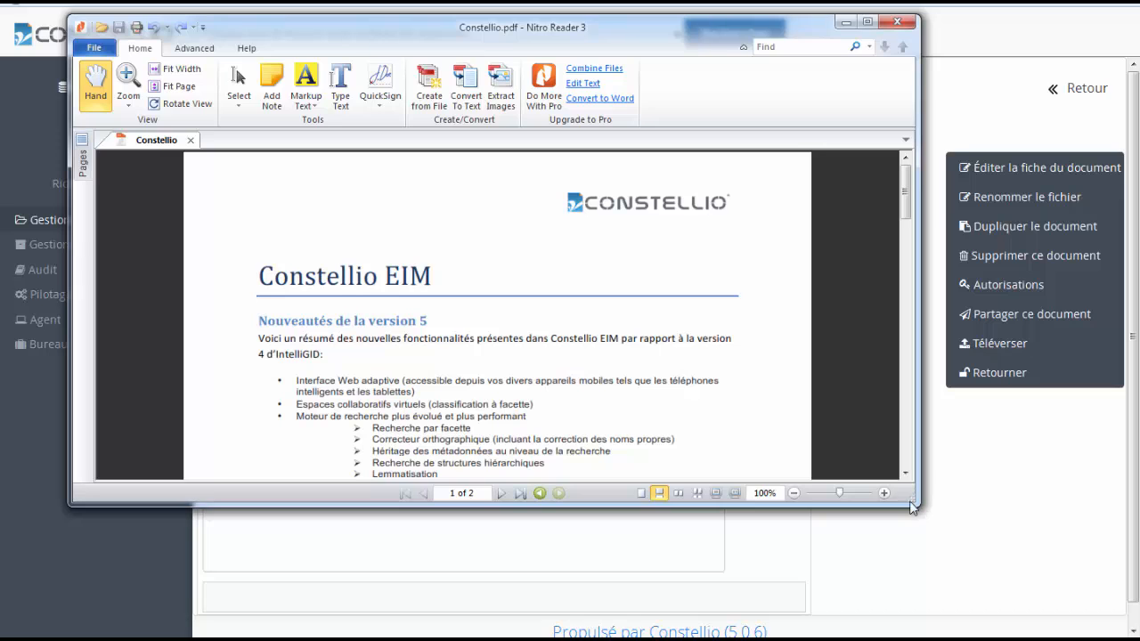
Step: Add a 'Test demo Constellio' sticky note beside the Constellio logo, then close Nitro Reader
left_click_drag(910, 501, 940, 555)
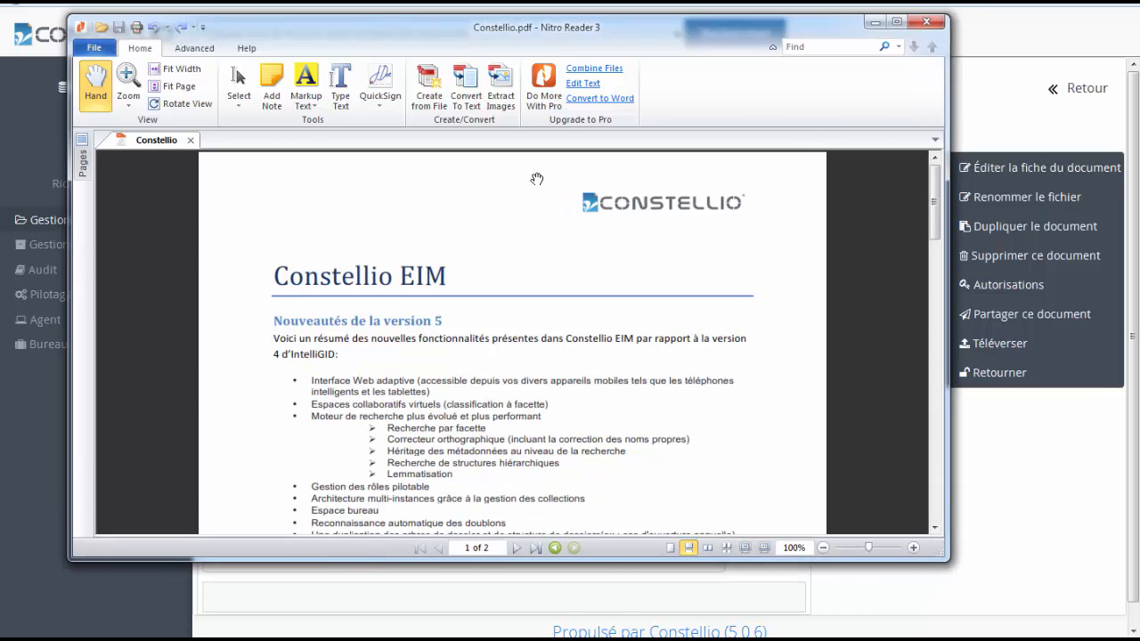
left_click(272, 87)
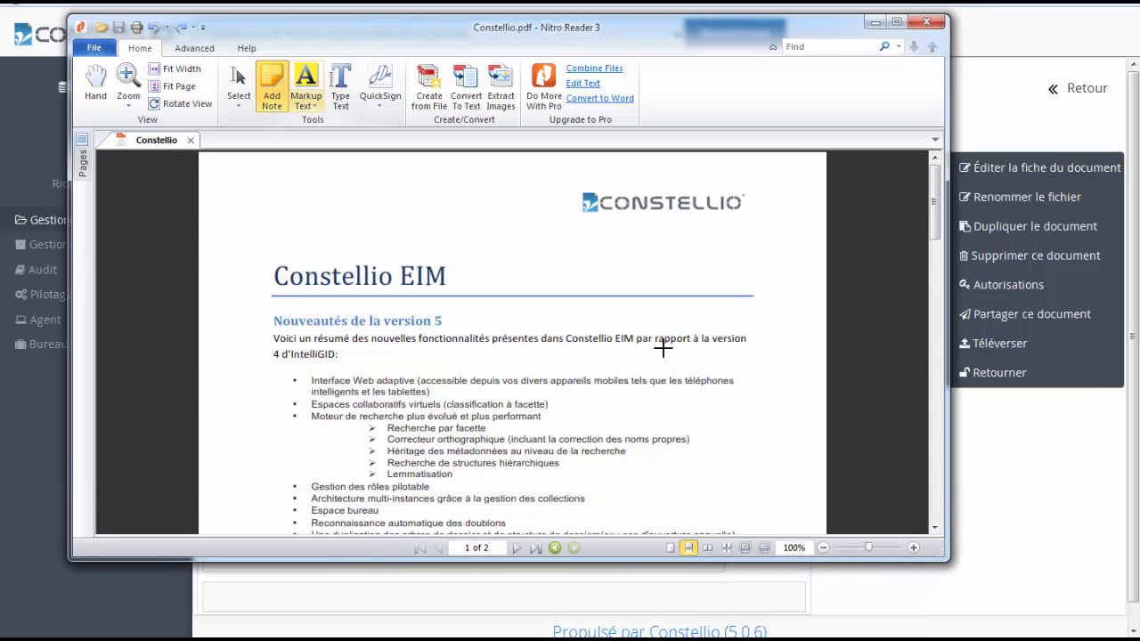
left_click(734, 229)
type("Te")
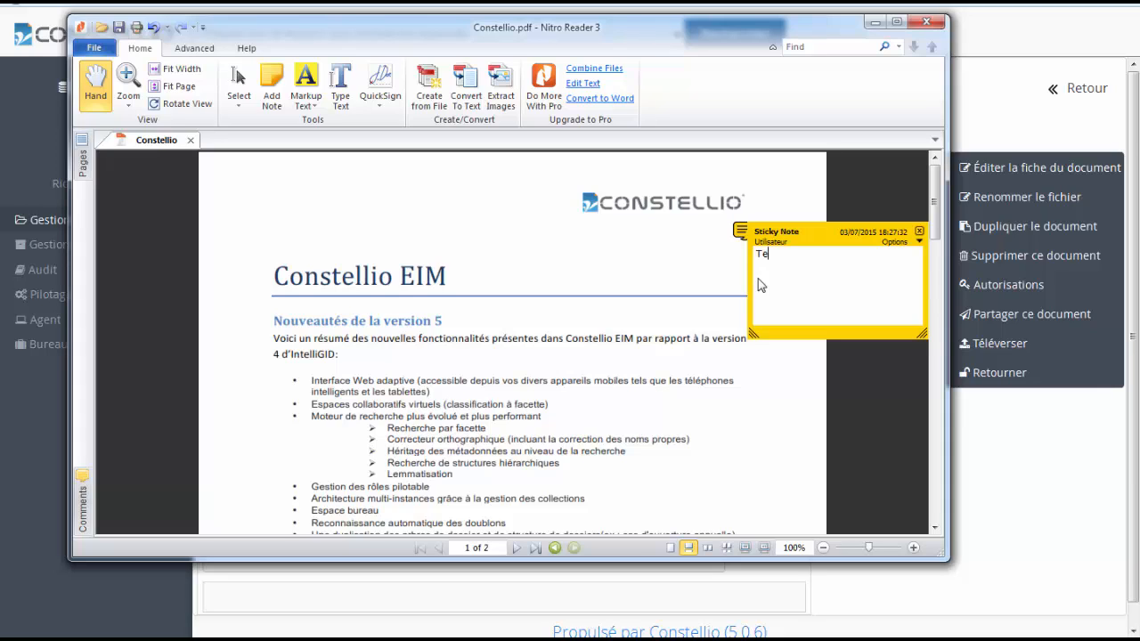
type("st demo Constellio")
left_click(927, 26)
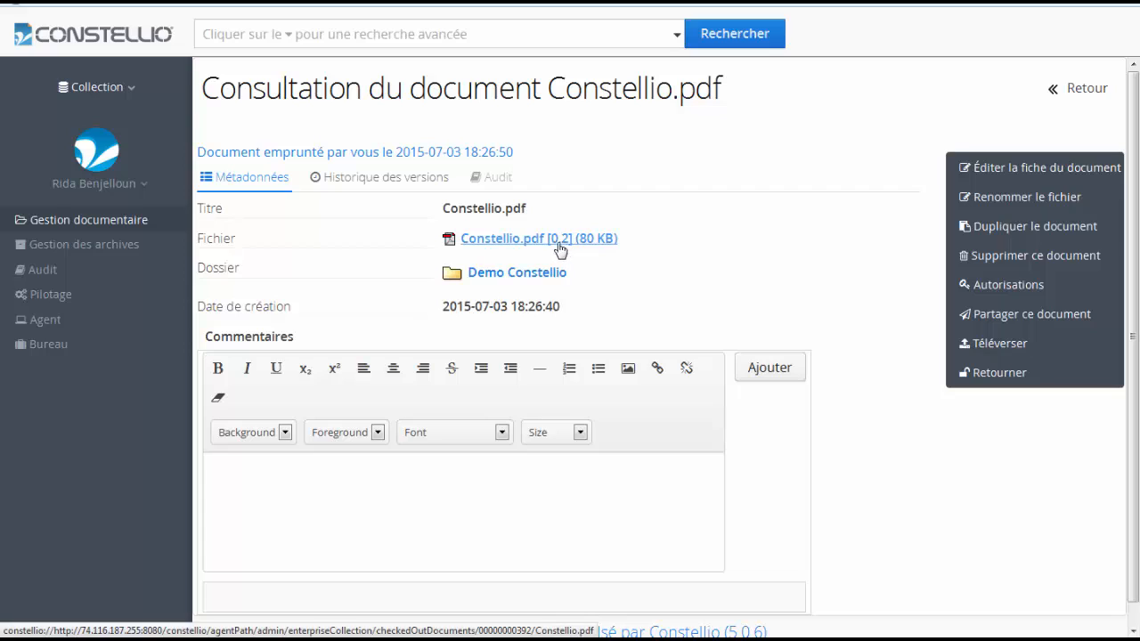
Step: Open Constellio.pdf version 0.2 to confirm the sticky note is there, then close it
left_click(510, 248)
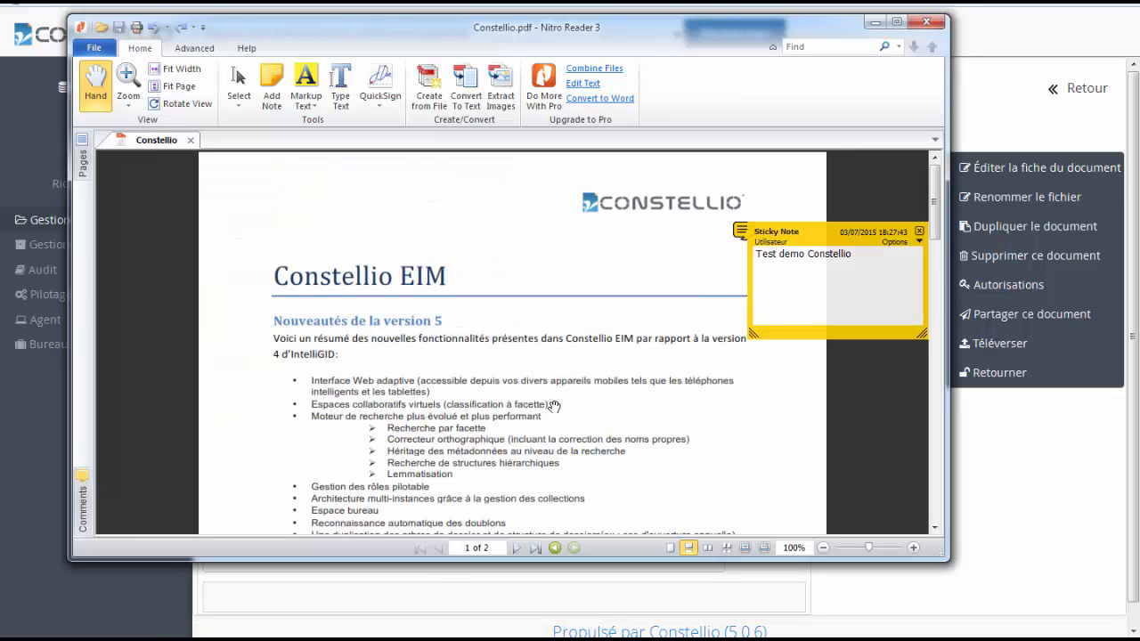
left_click(924, 27)
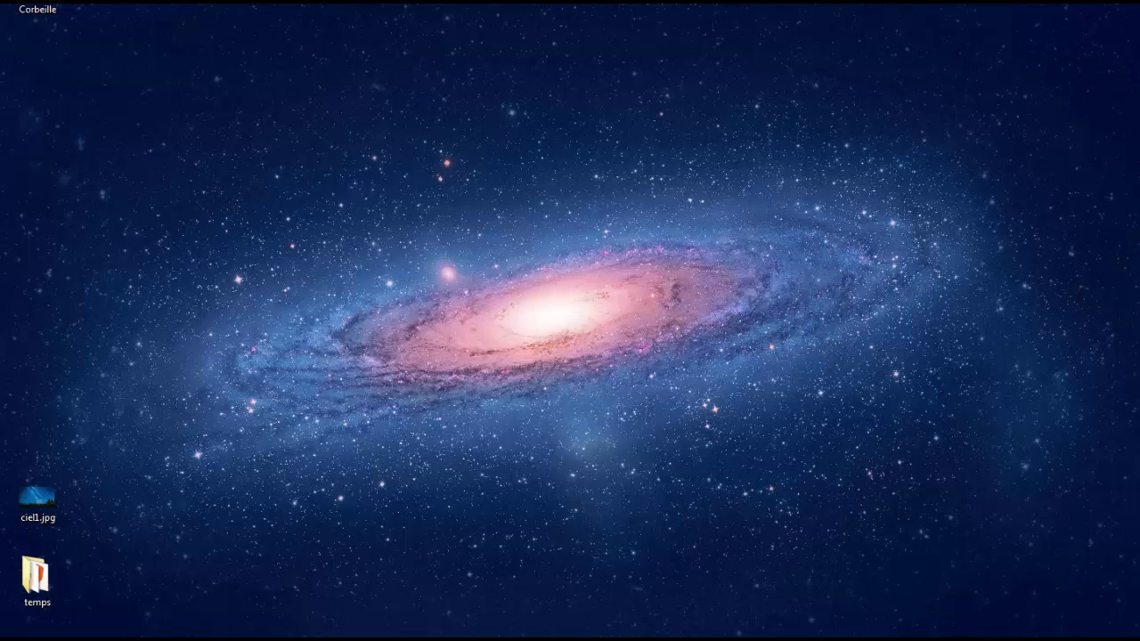
Step: Open the borrowed DemoFichier.docx in Word from the Constellio agent's Documents empruntés menu
right_click(978, 640)
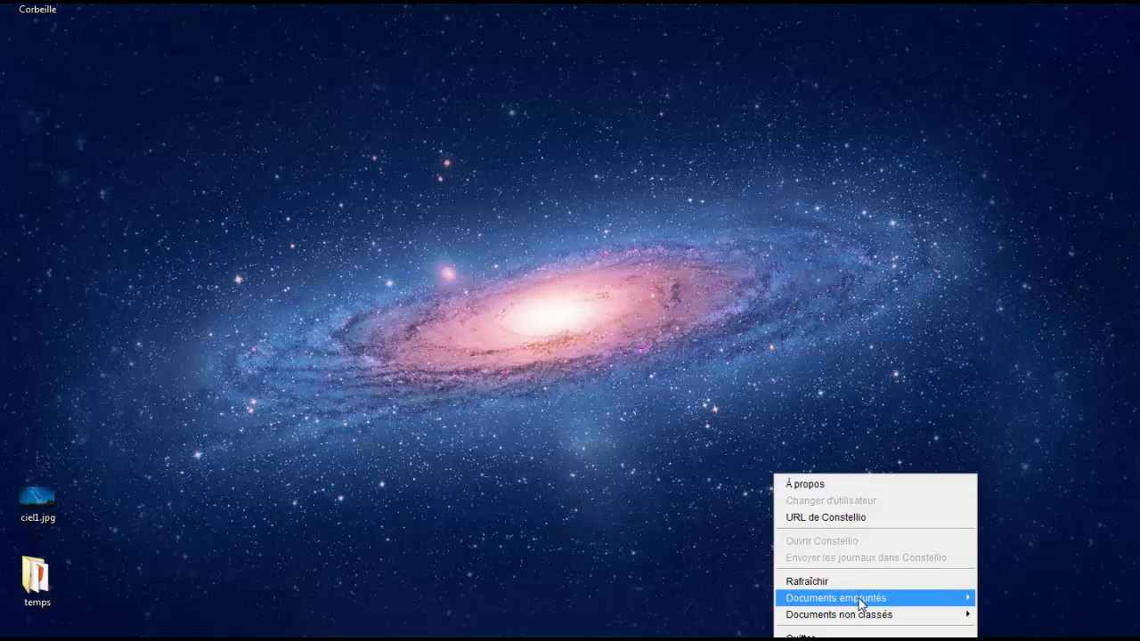
mouse_move(861, 604)
mouse_move(999, 602)
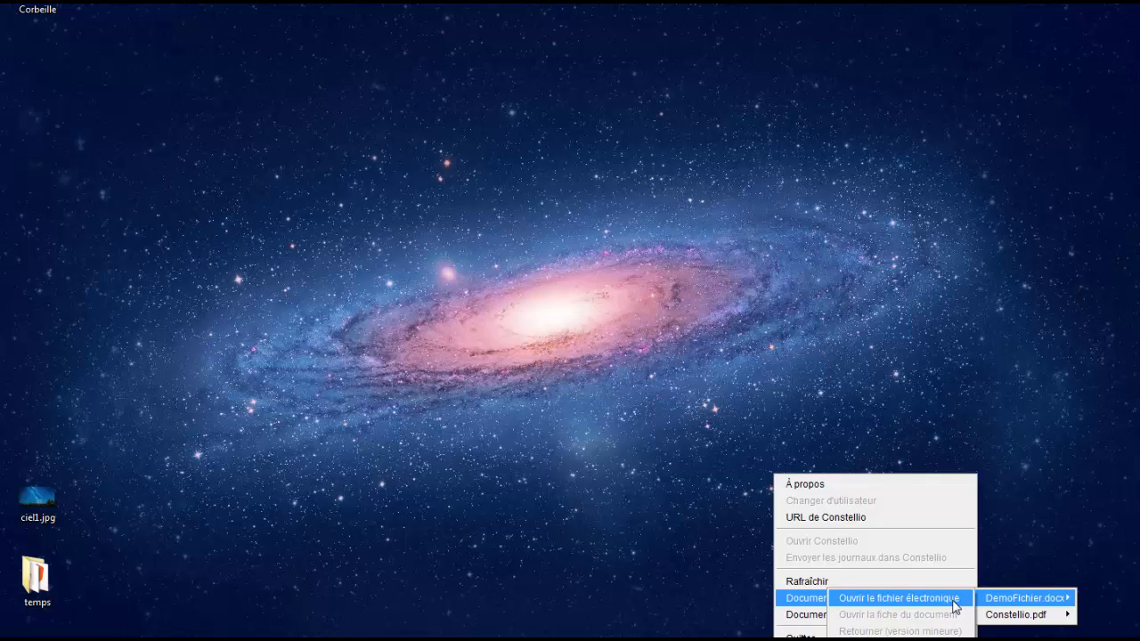
left_click(900, 599)
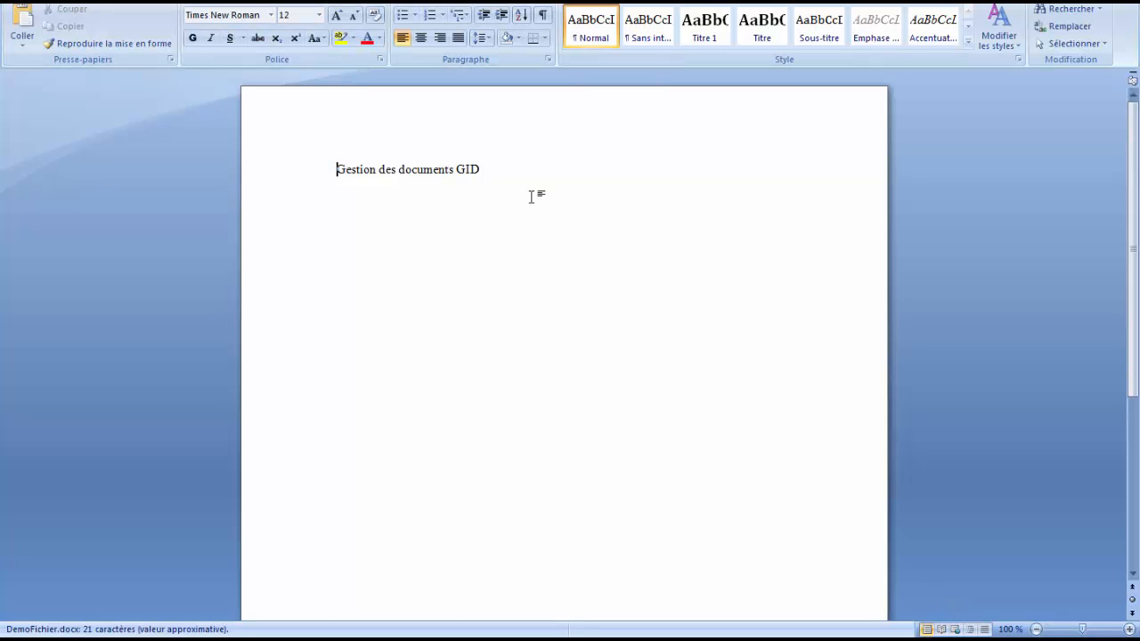
Step: Append '- Autre version' after GID in the document's line
left_click(527, 173)
type("-")
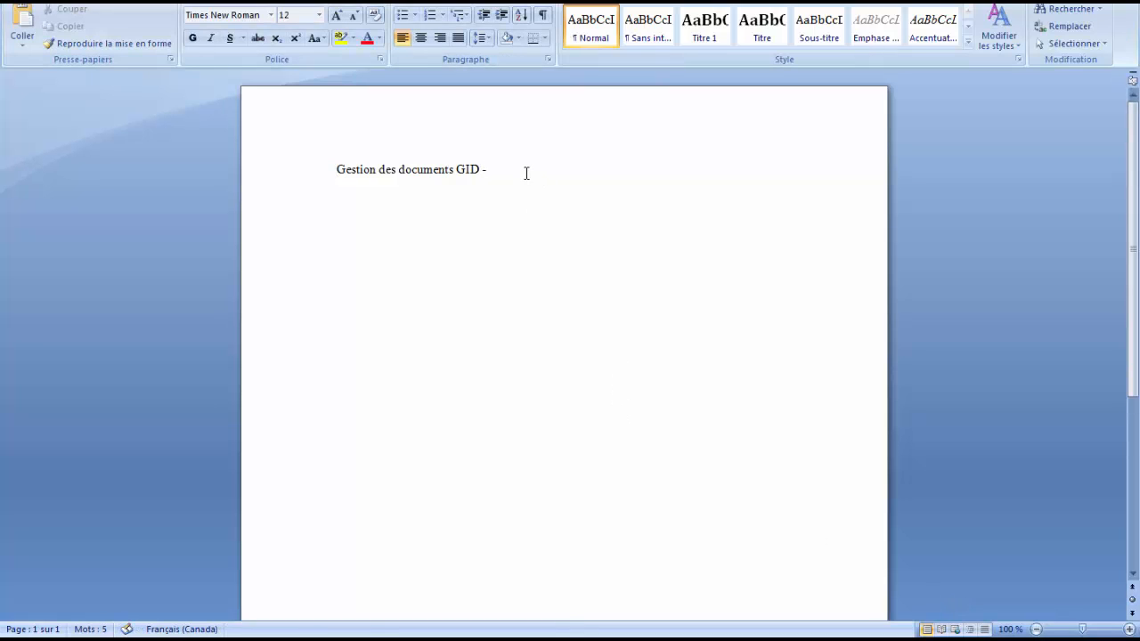
type(" Autres")
key("BackSpace")
type("version")
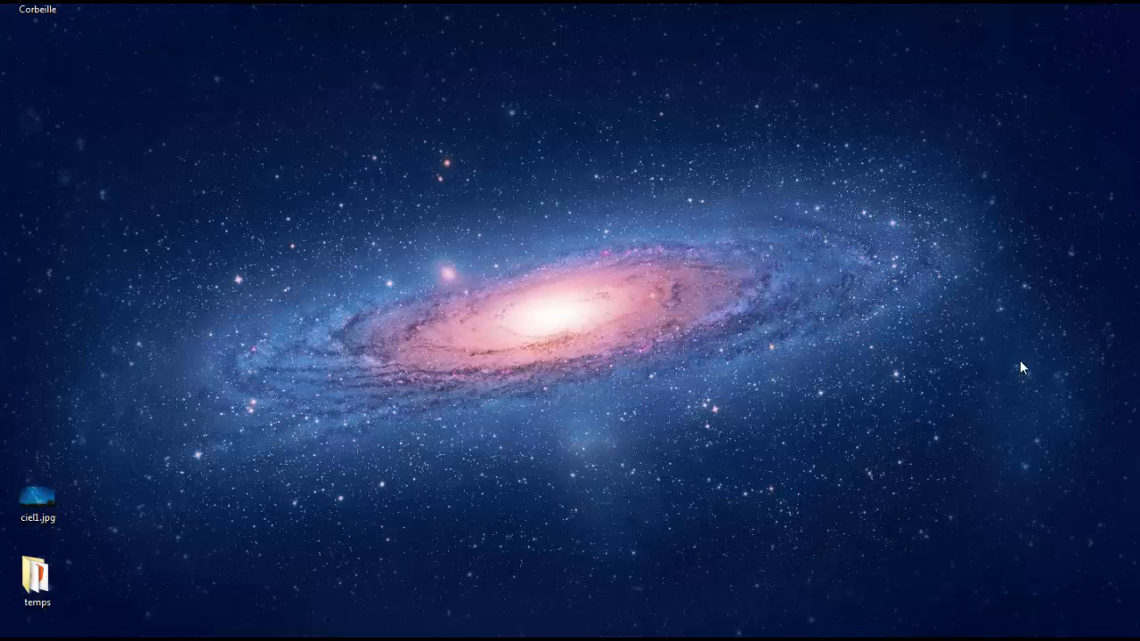
Step: Open DemoFichier.docx again from the Constellio agent's Documents empruntés menu
right_click(969, 637)
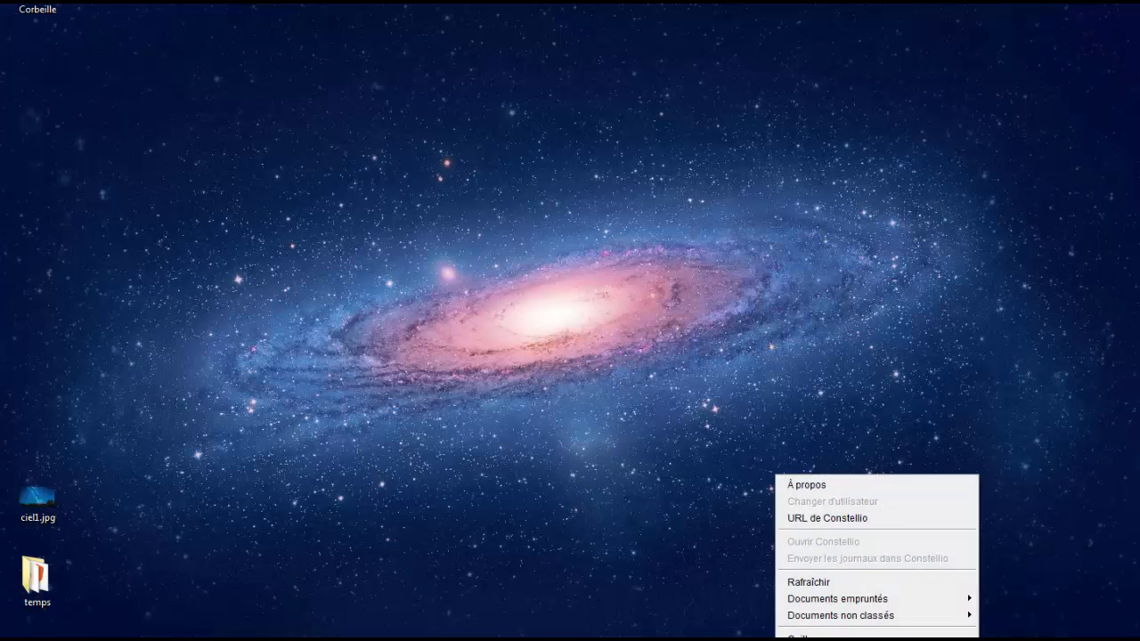
mouse_move(961, 603)
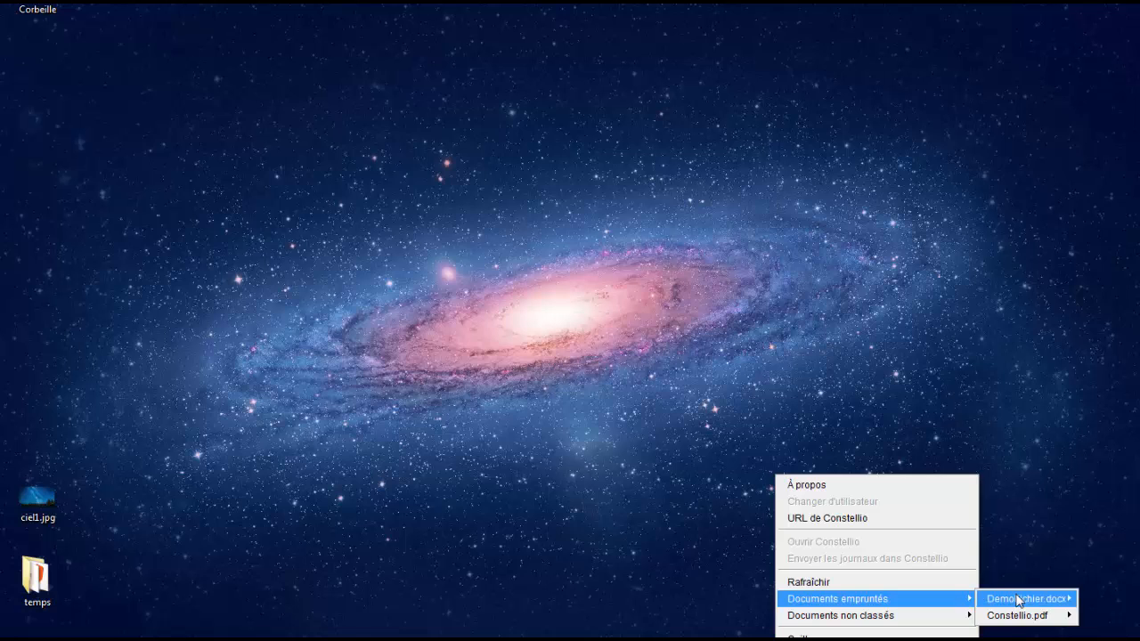
left_click(962, 599)
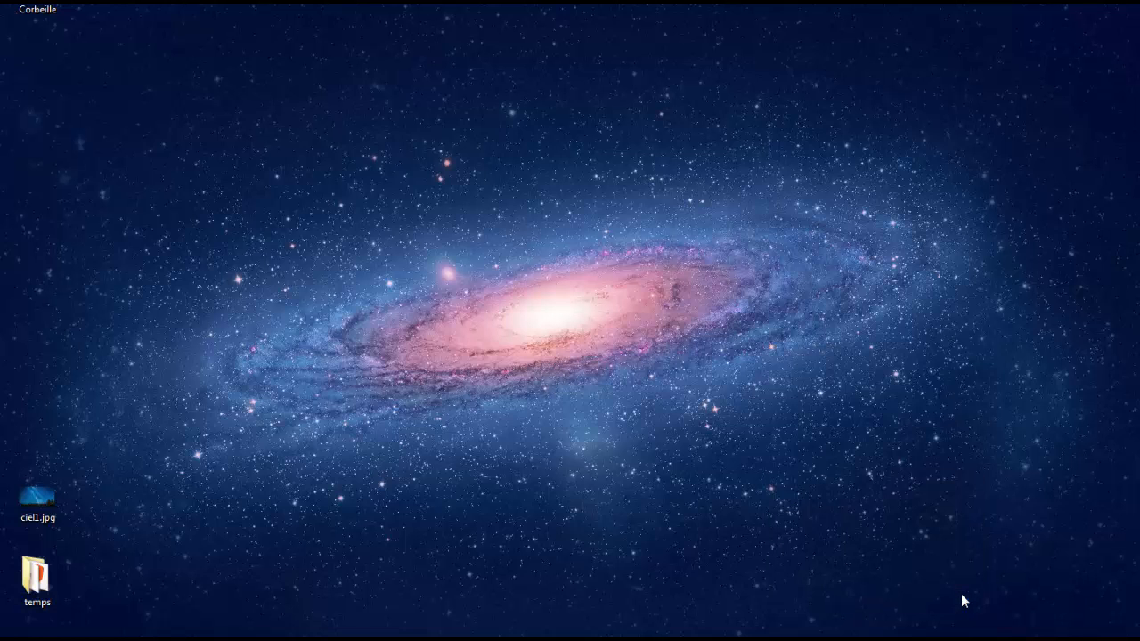